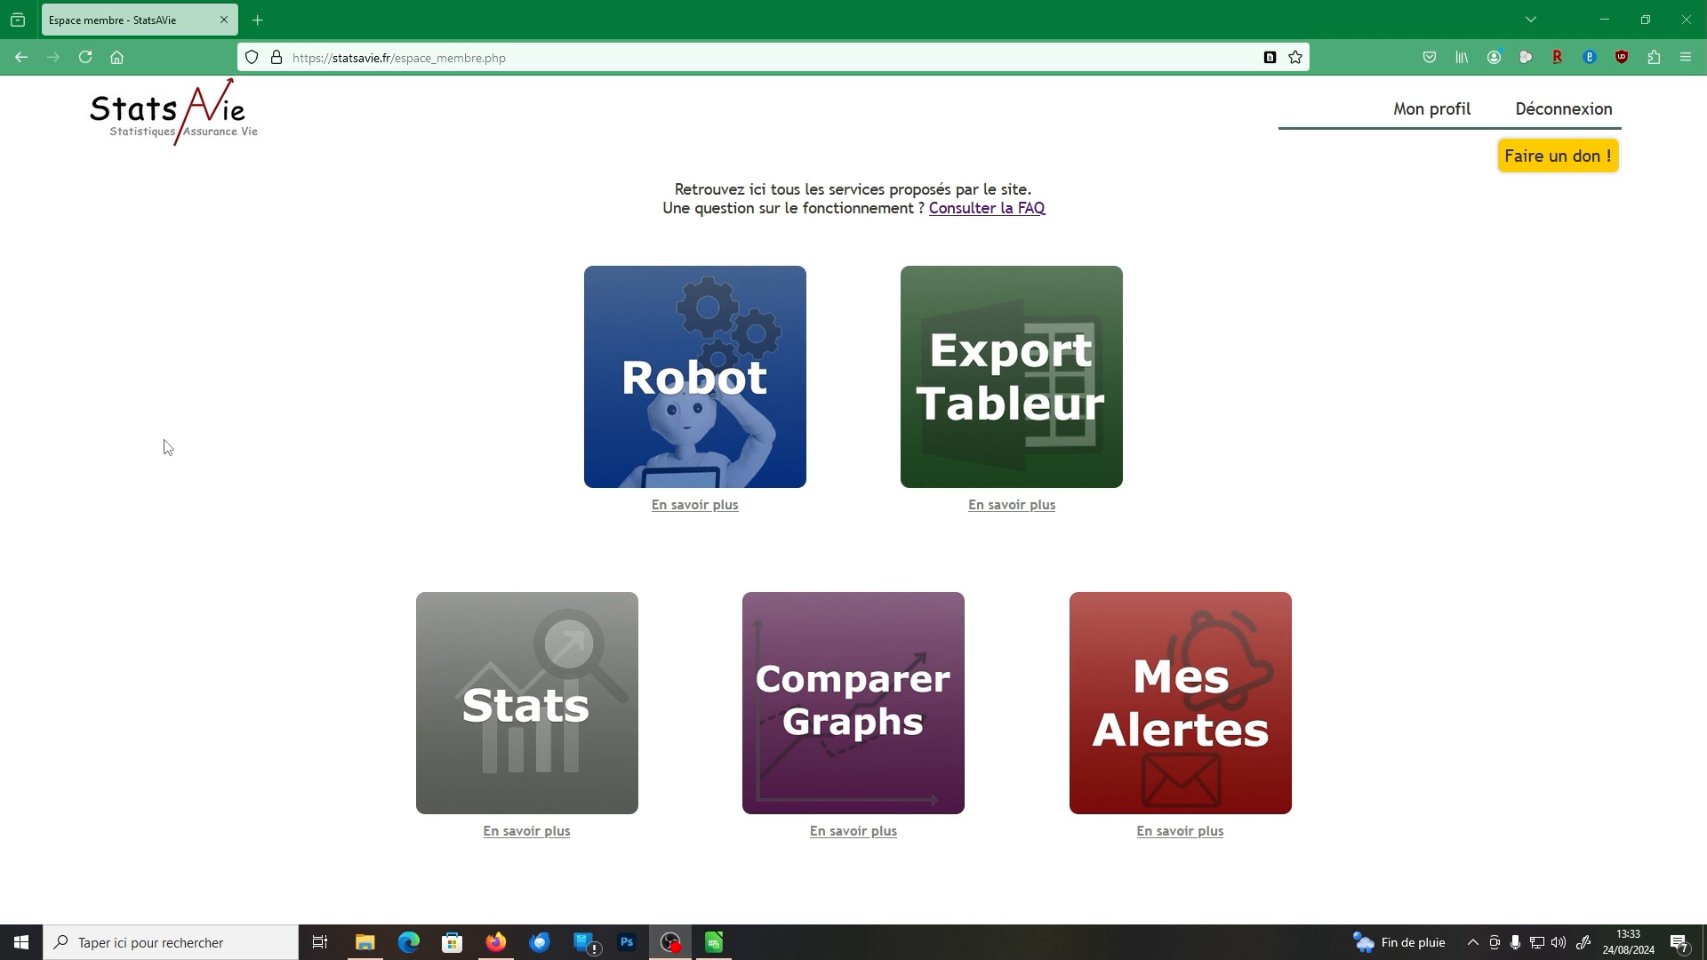
Step: Open the graph comparison tool, search for "world", and add AMUNDI MSCI WORLD FINANCIALS UCITS ETF EUR ACC and AMUNDI MSCI WORLD II UCITS ETF DIST
click(853, 699)
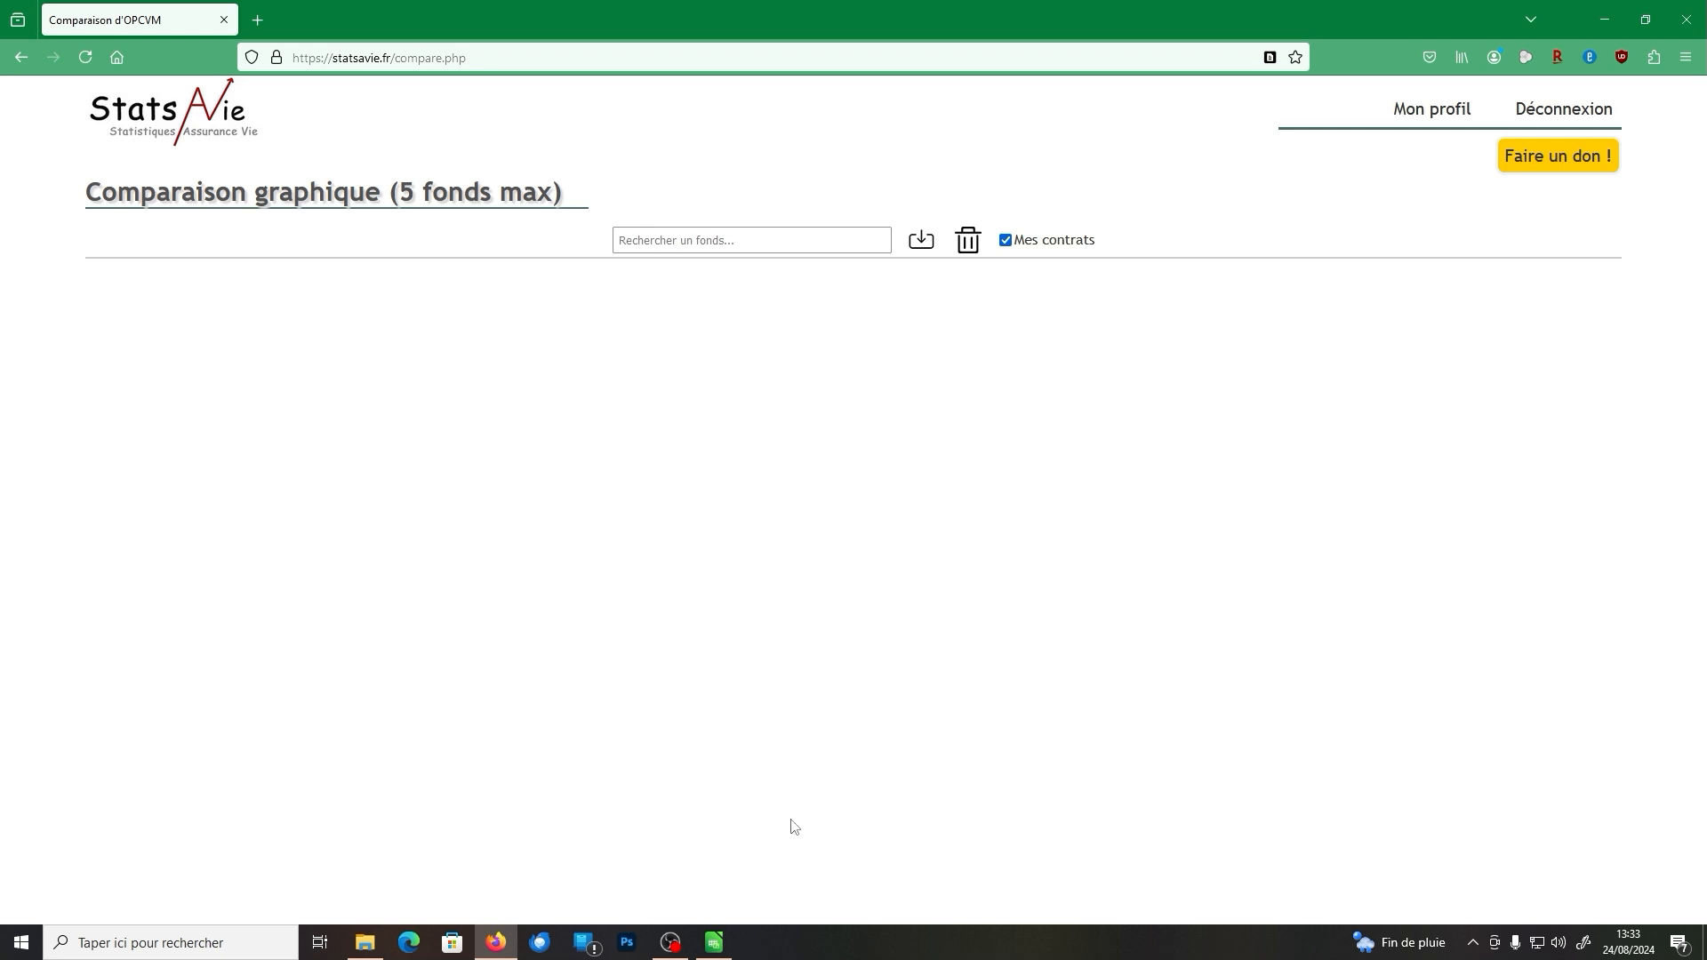
click(782, 248)
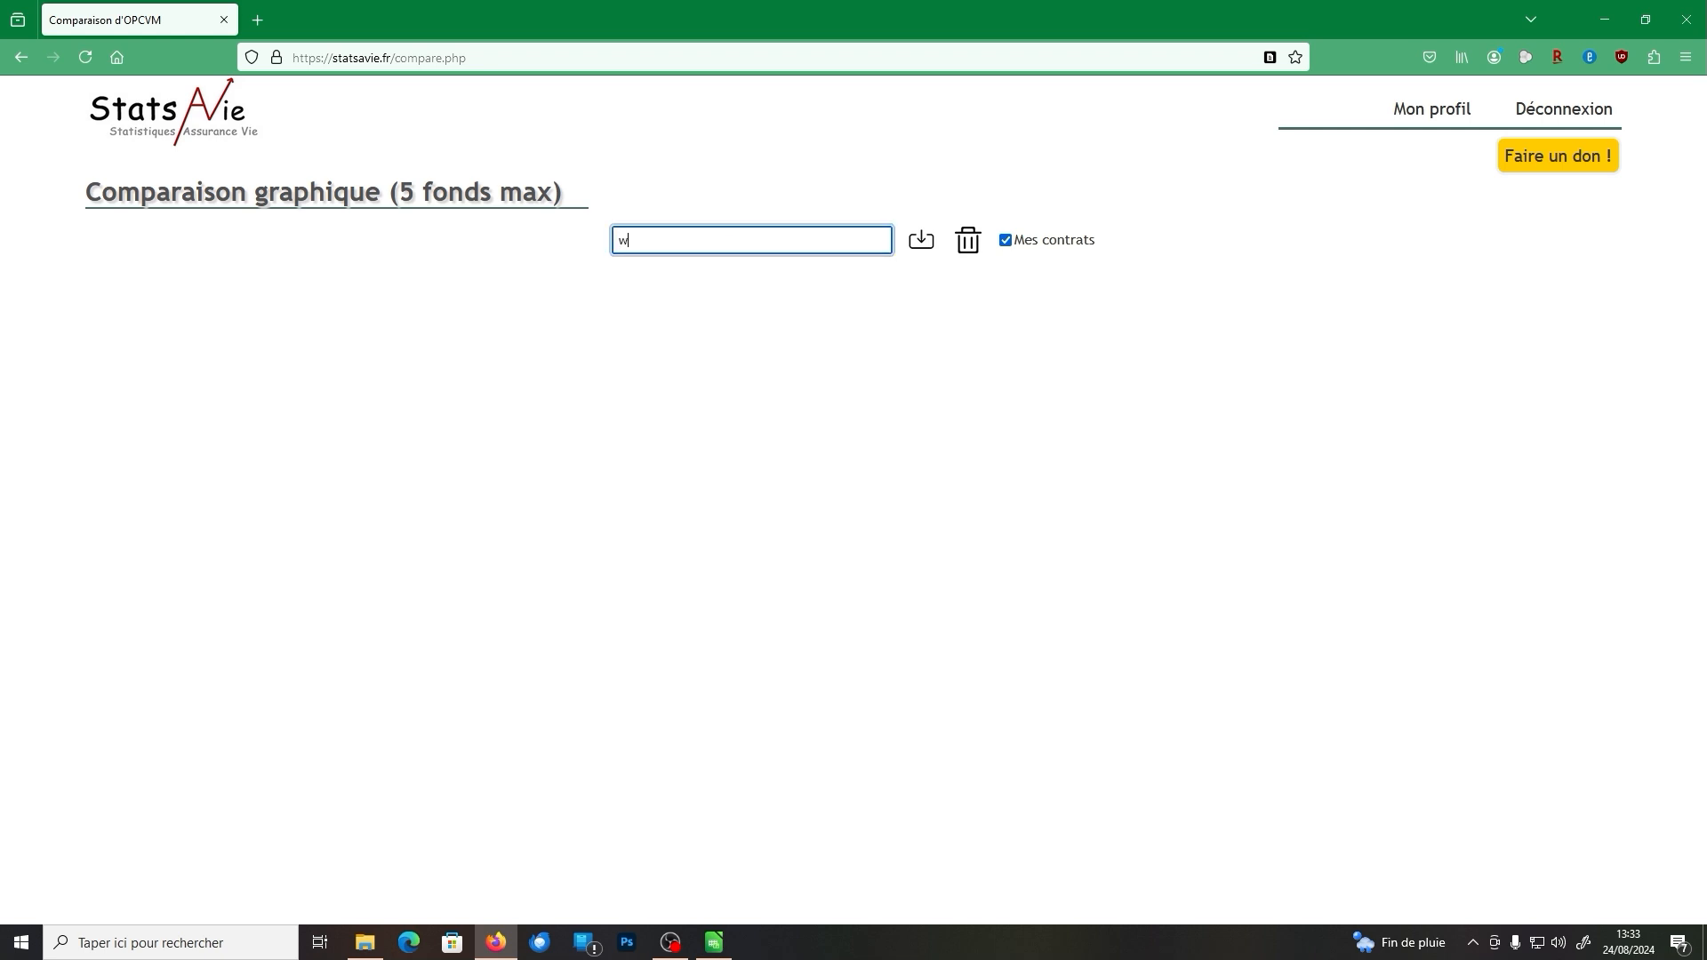
text(world)
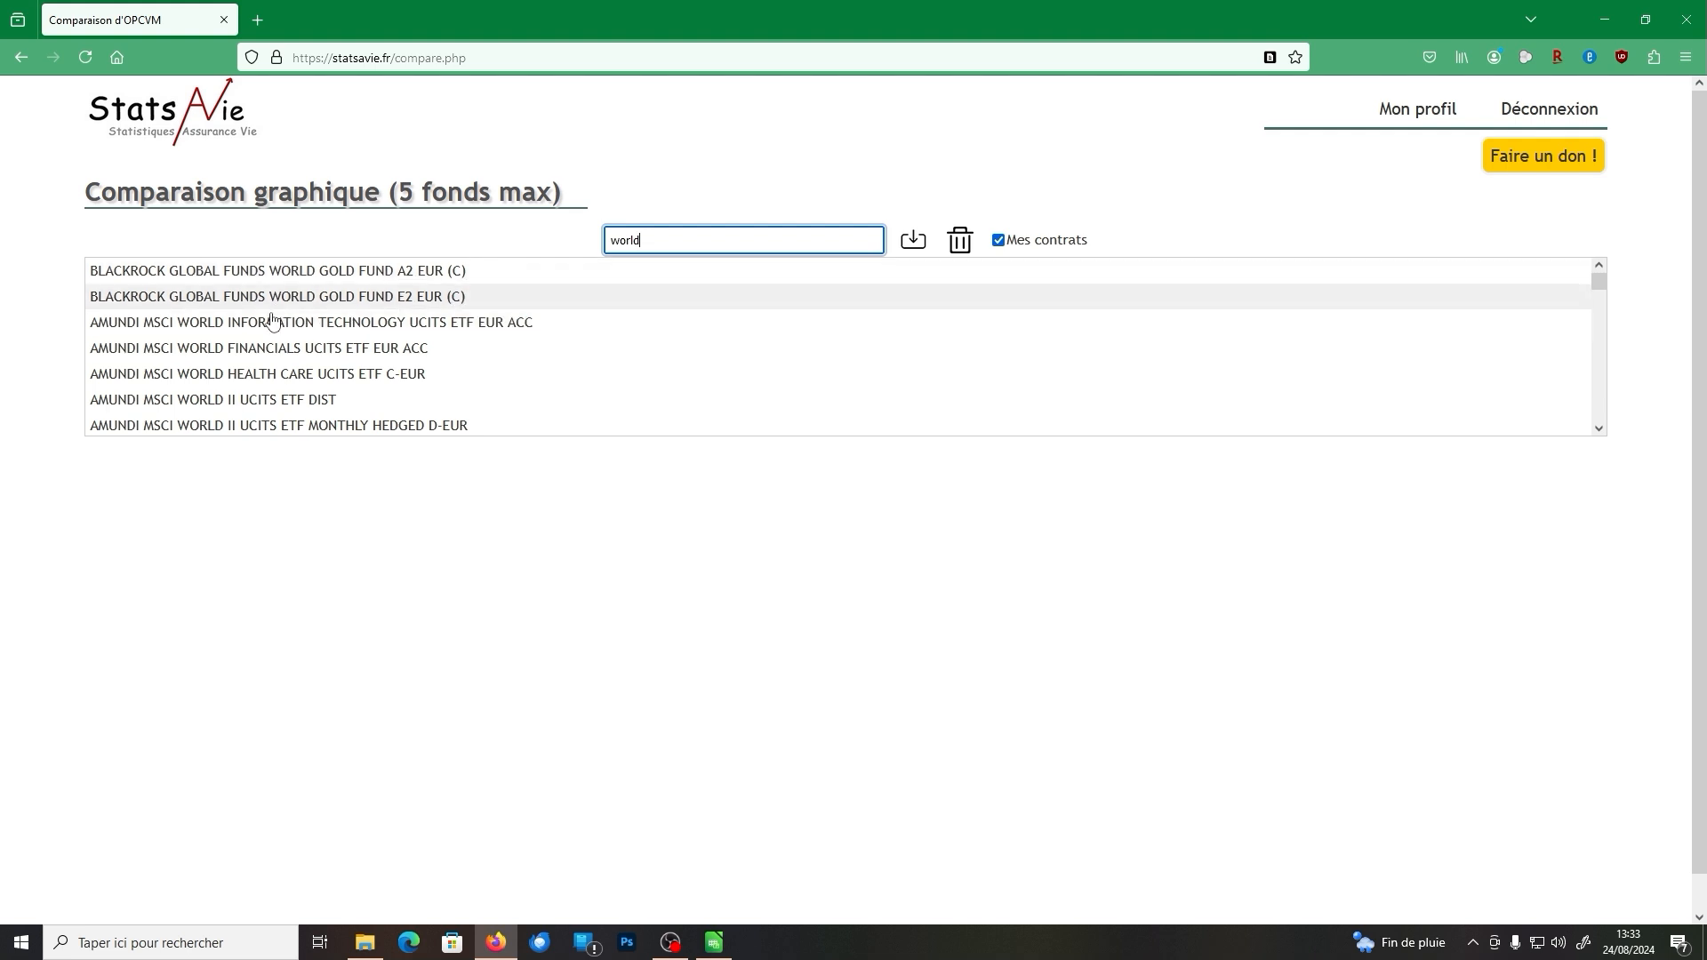
click(269, 356)
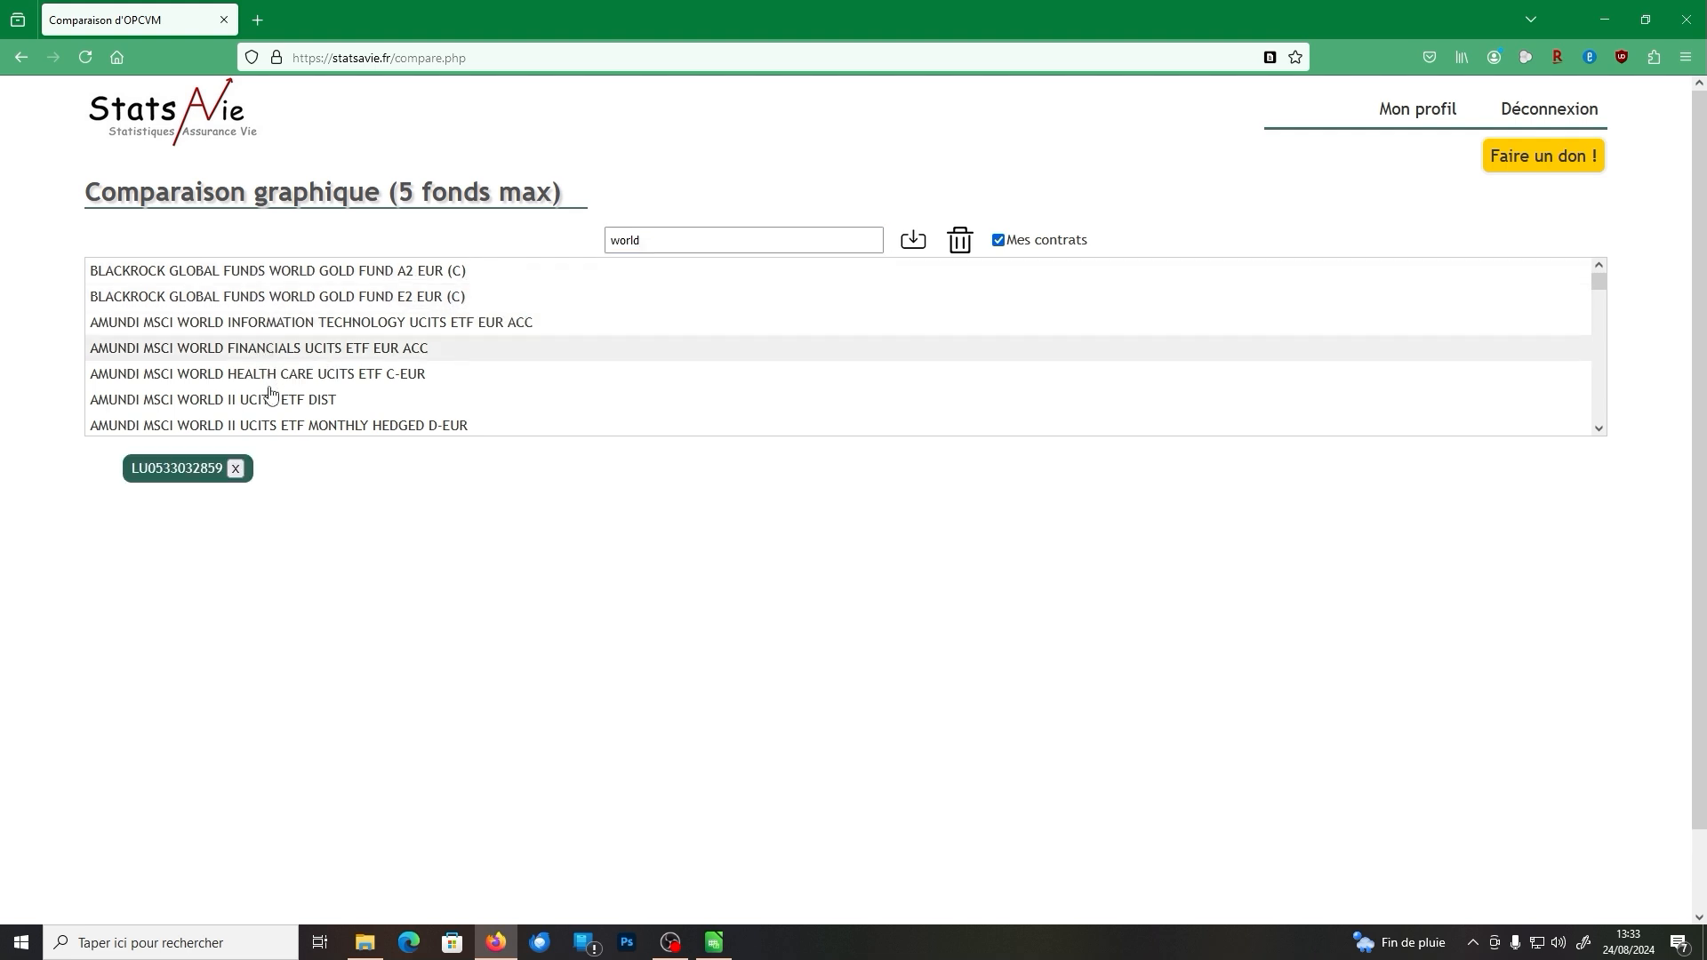
click(271, 397)
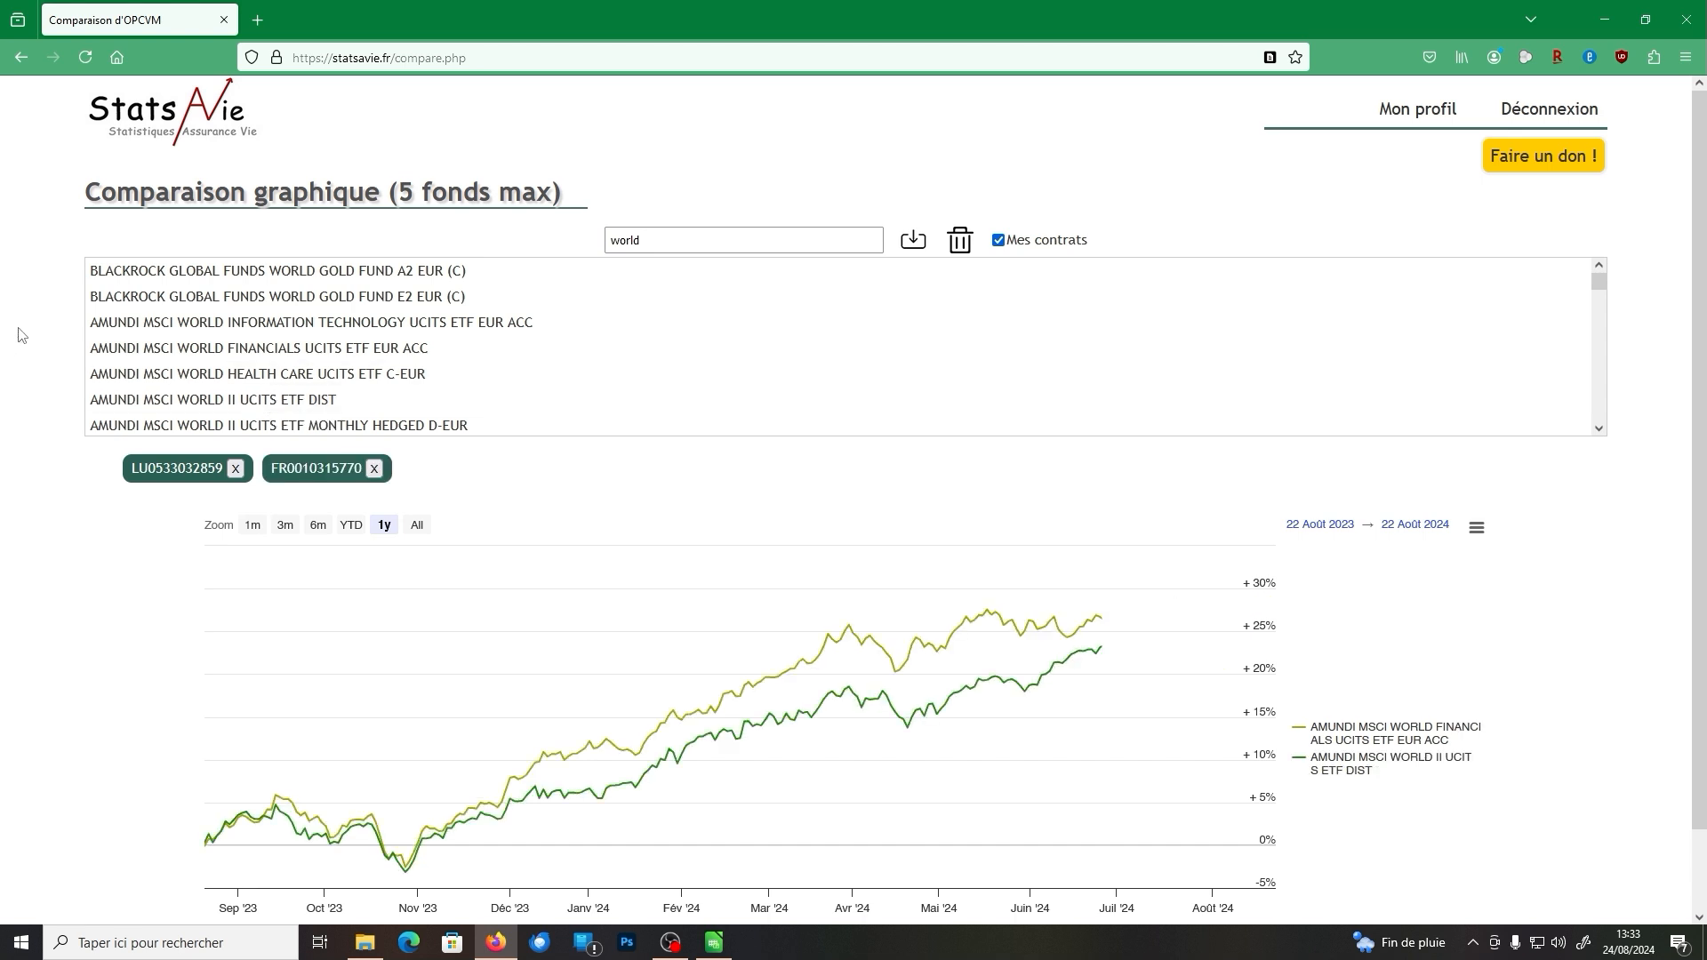
click(45, 320)
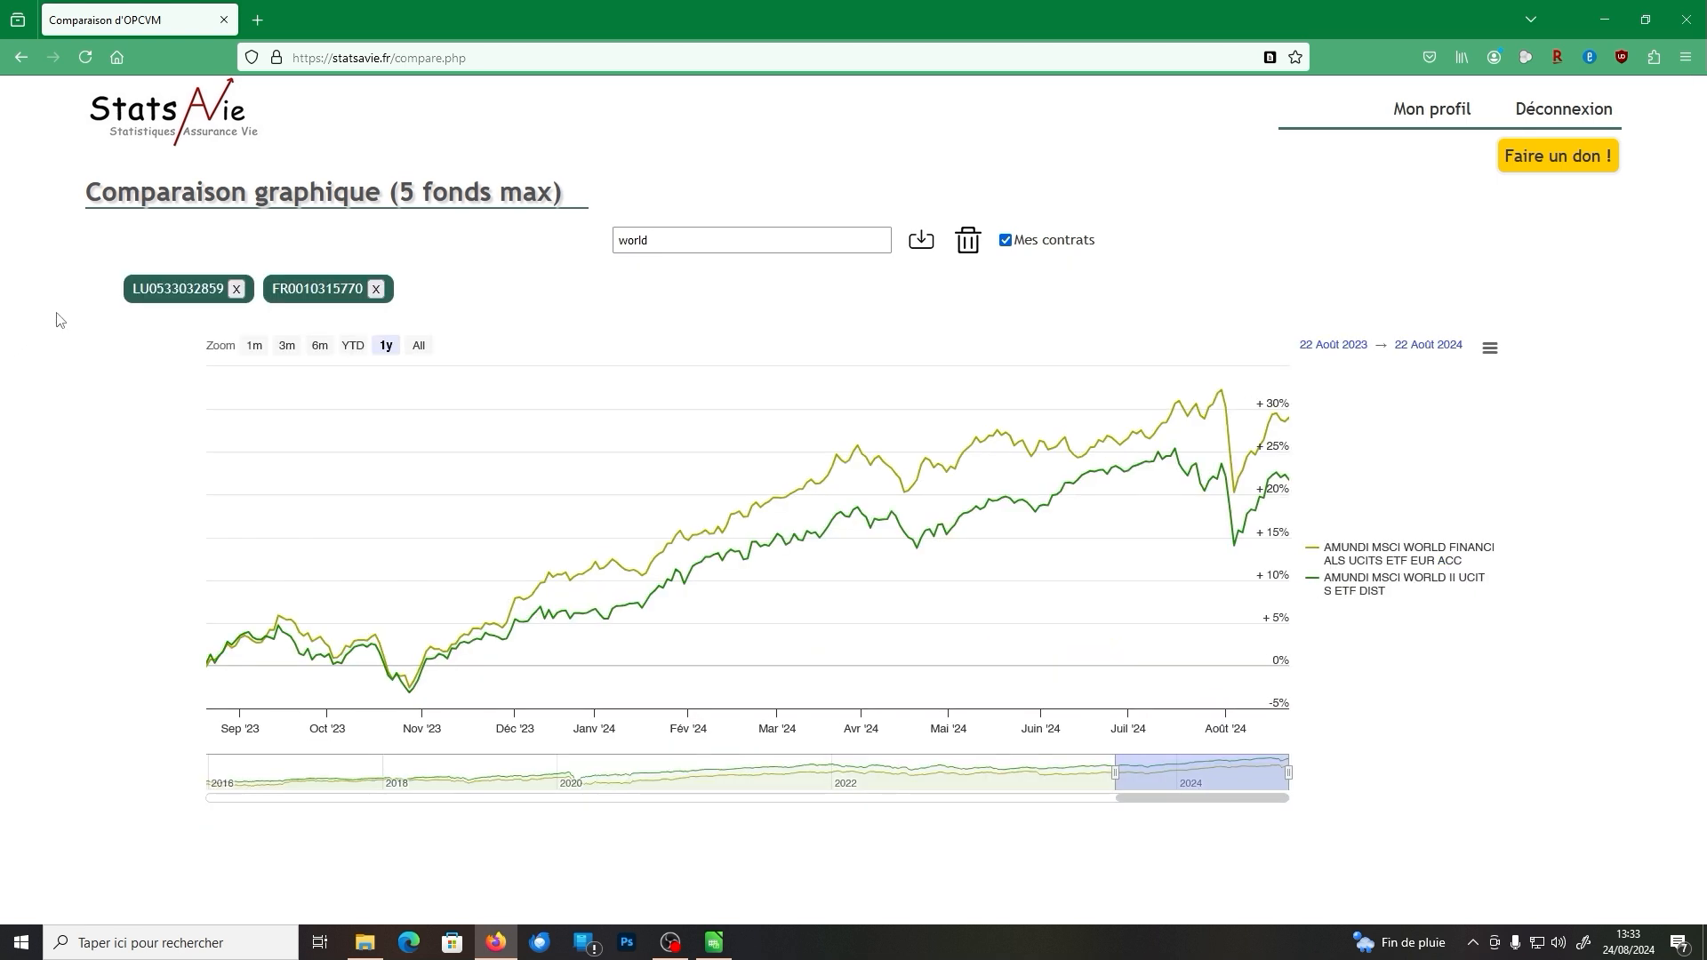
click(625, 240)
double_click(616, 242)
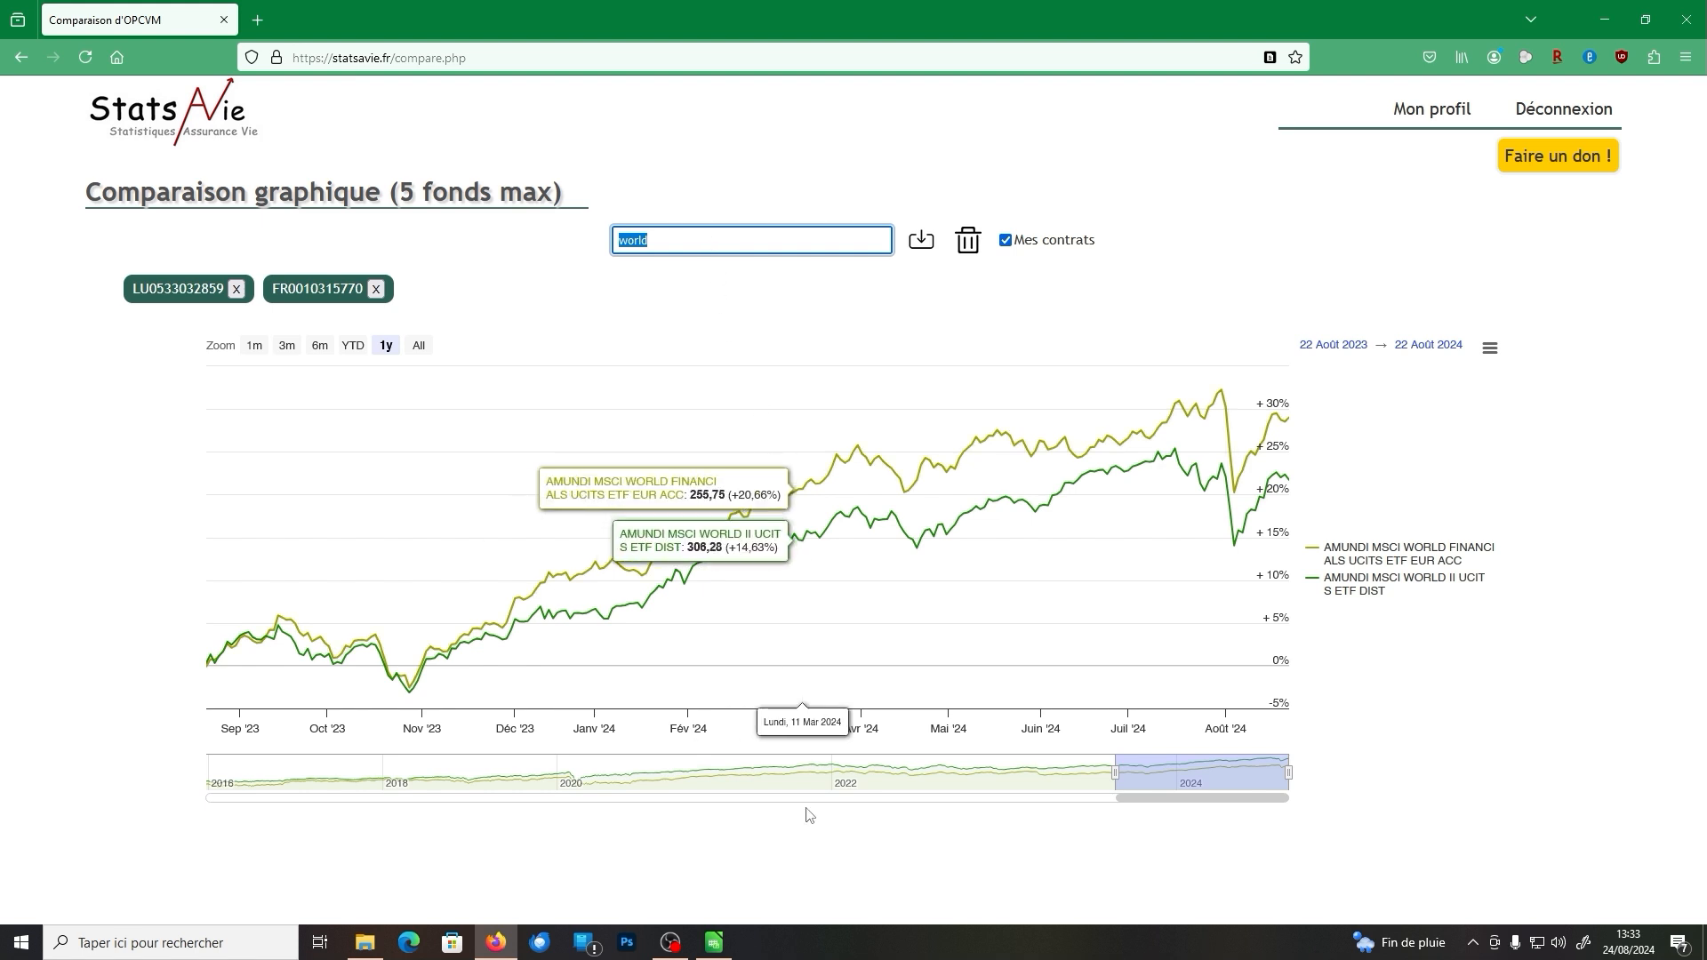
click(715, 944)
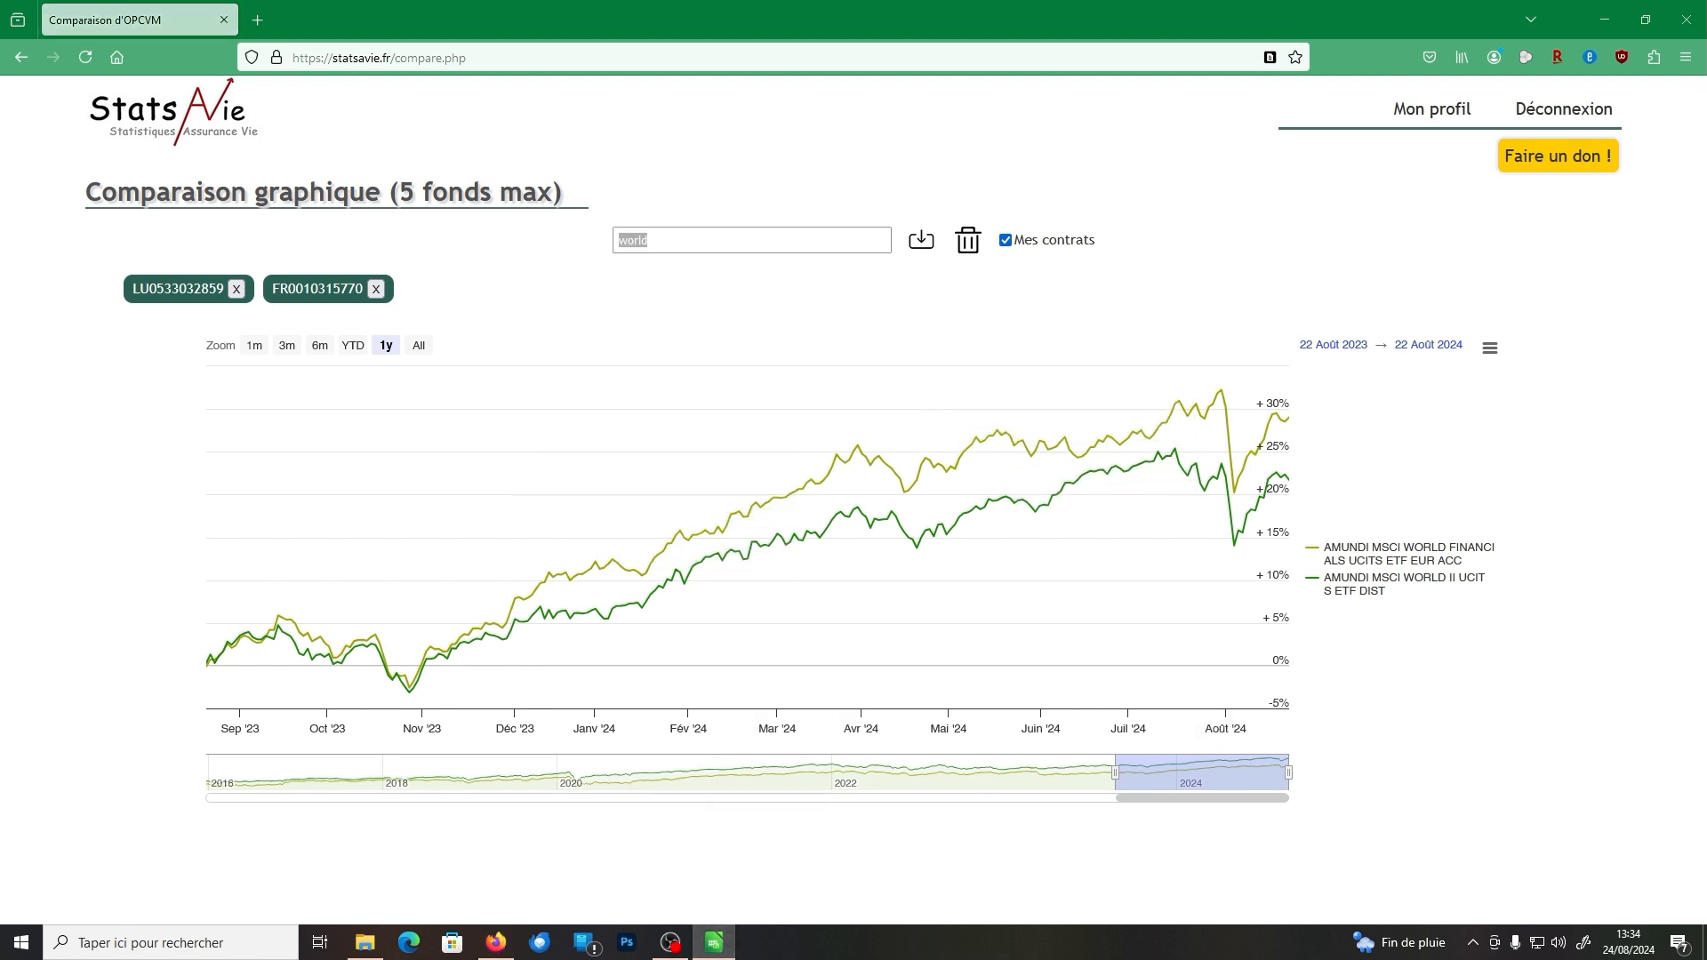
click(767, 243)
key(ctrl+a)
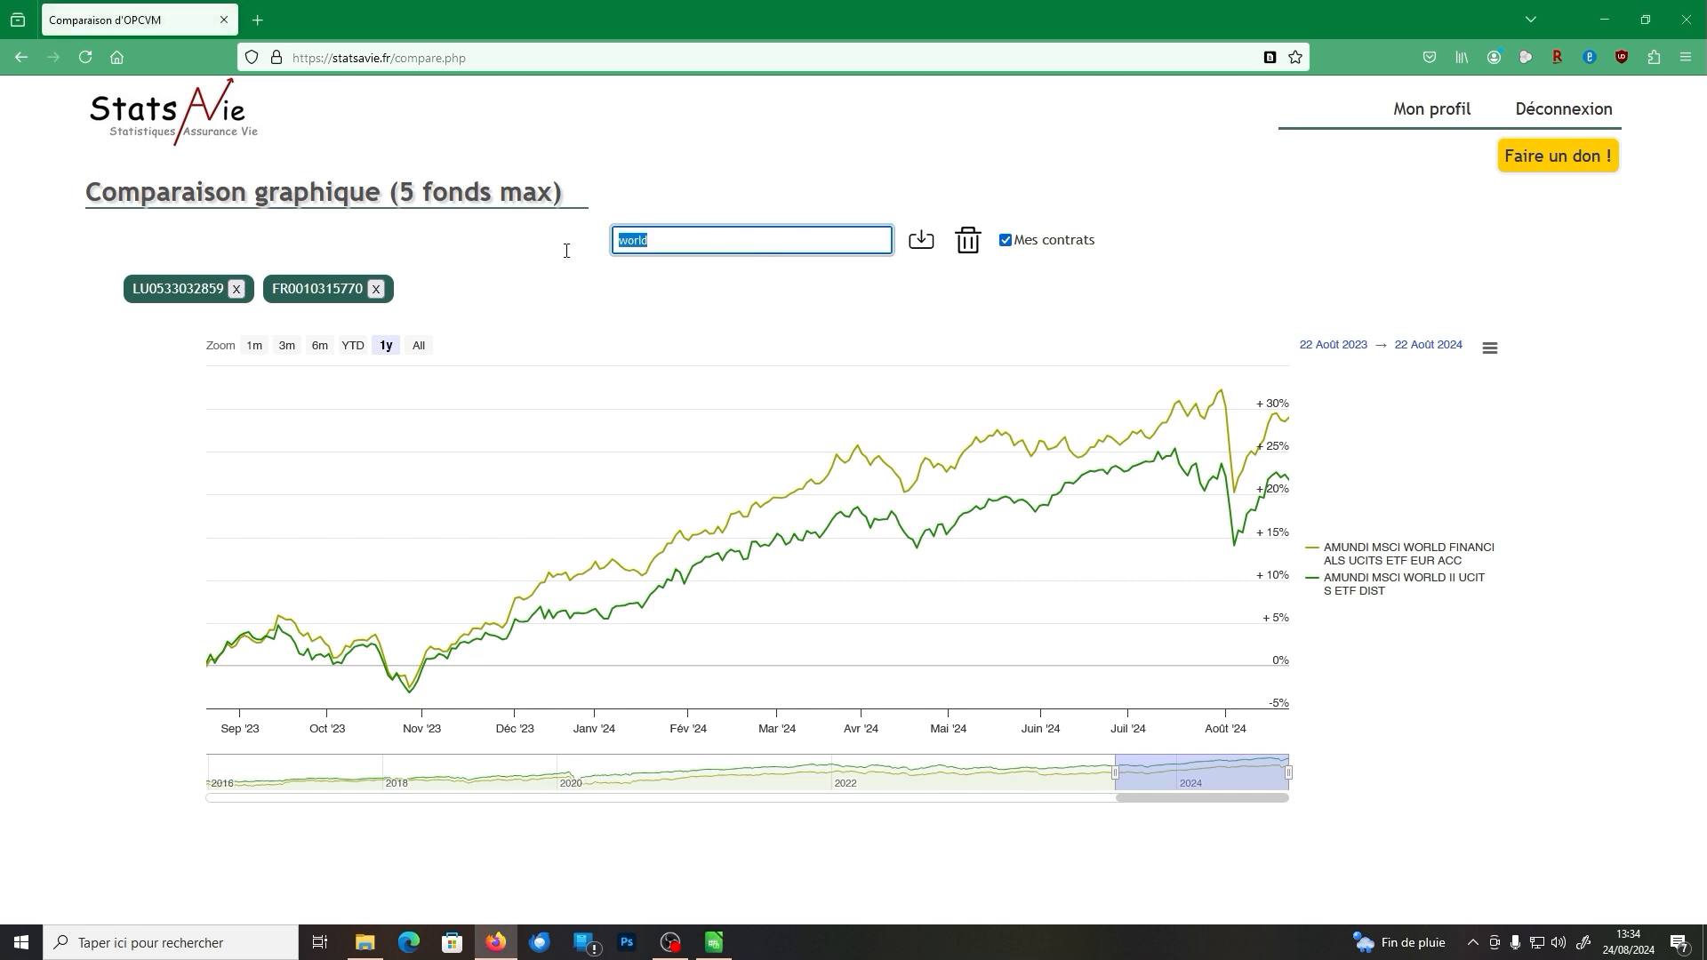
key(ctrl+v)
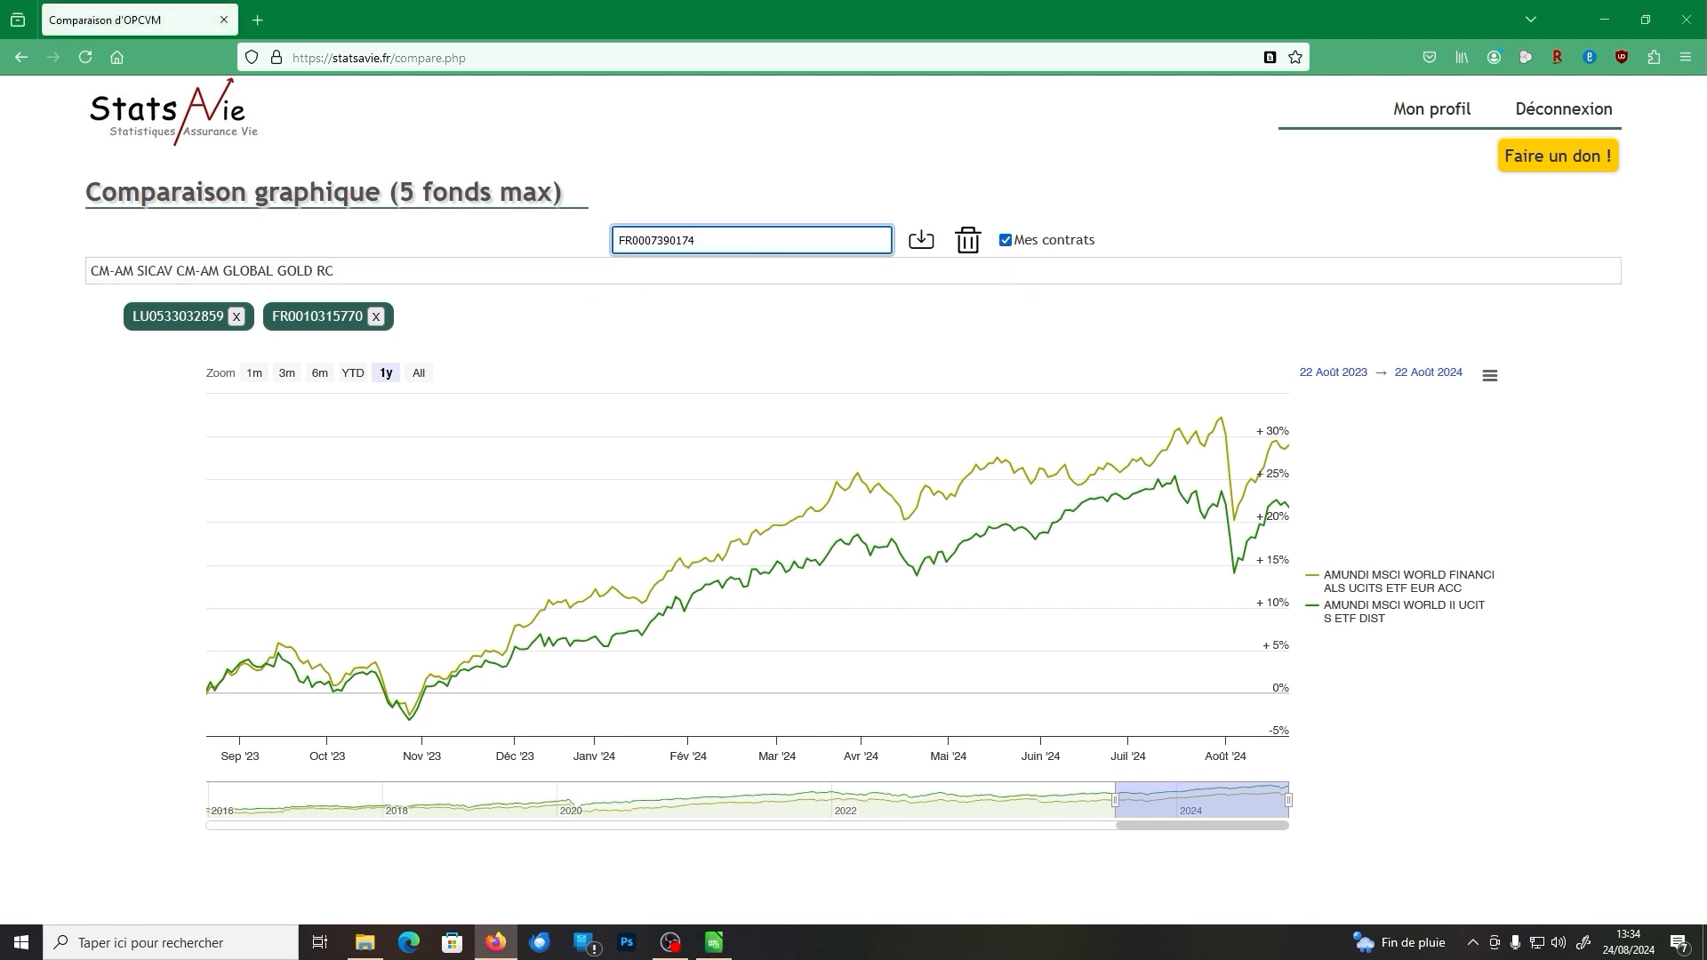
key(alt+Tab)
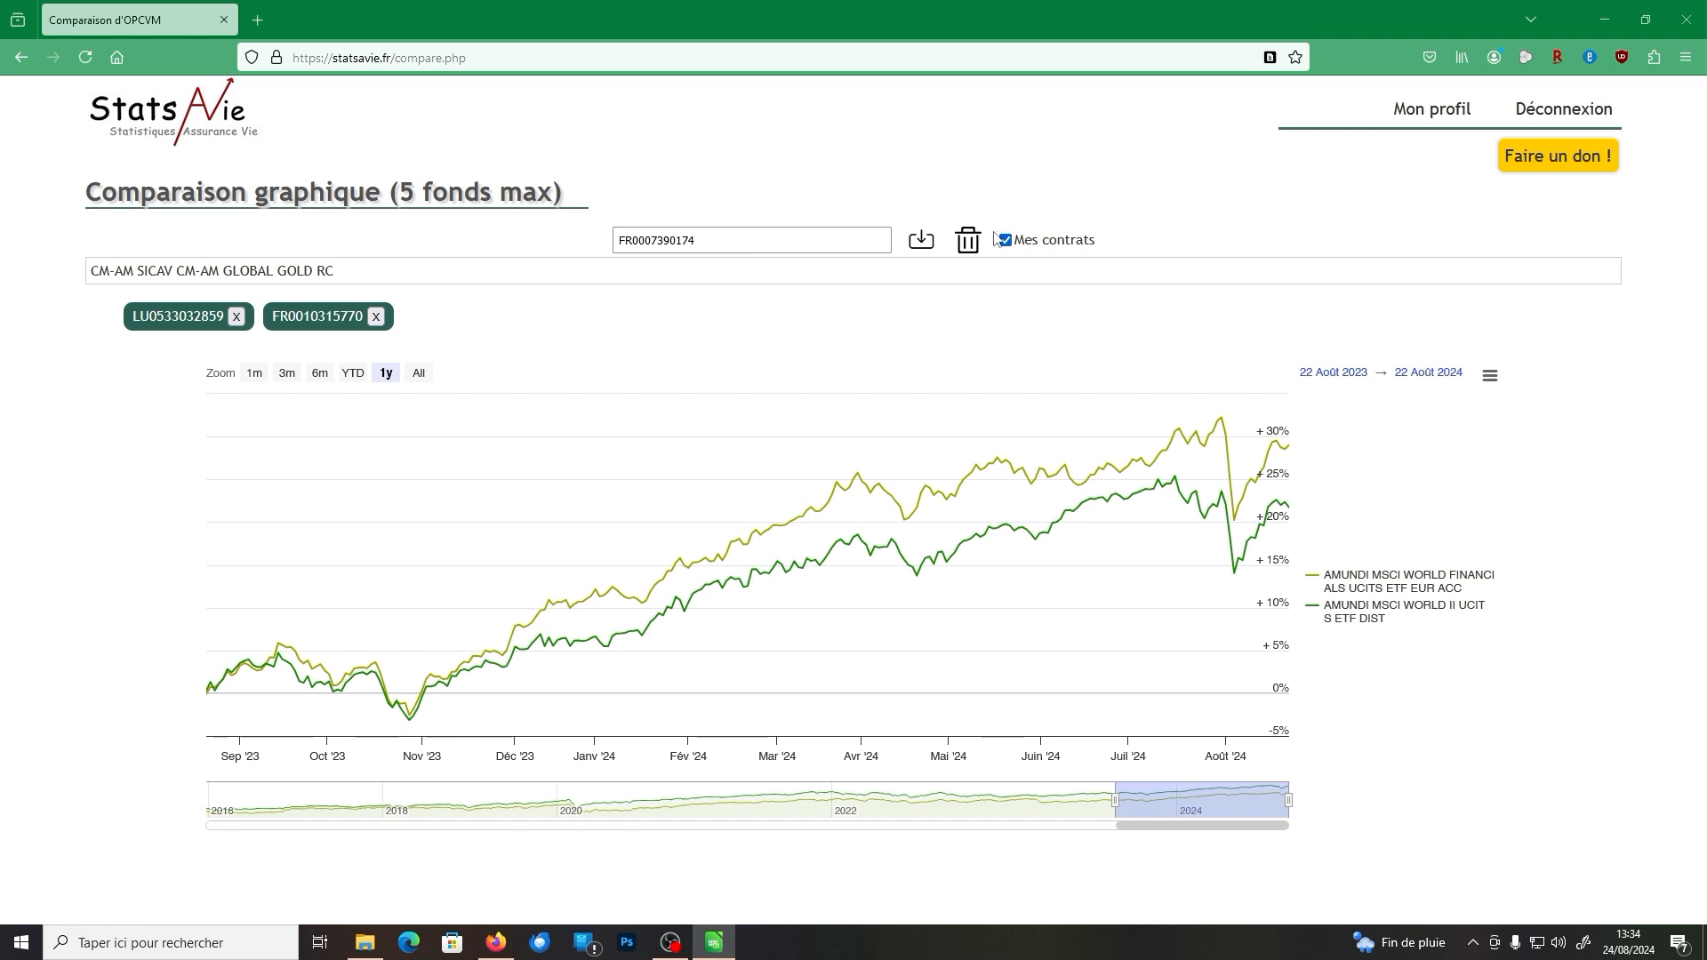
click(862, 241)
key(ctrl+v)
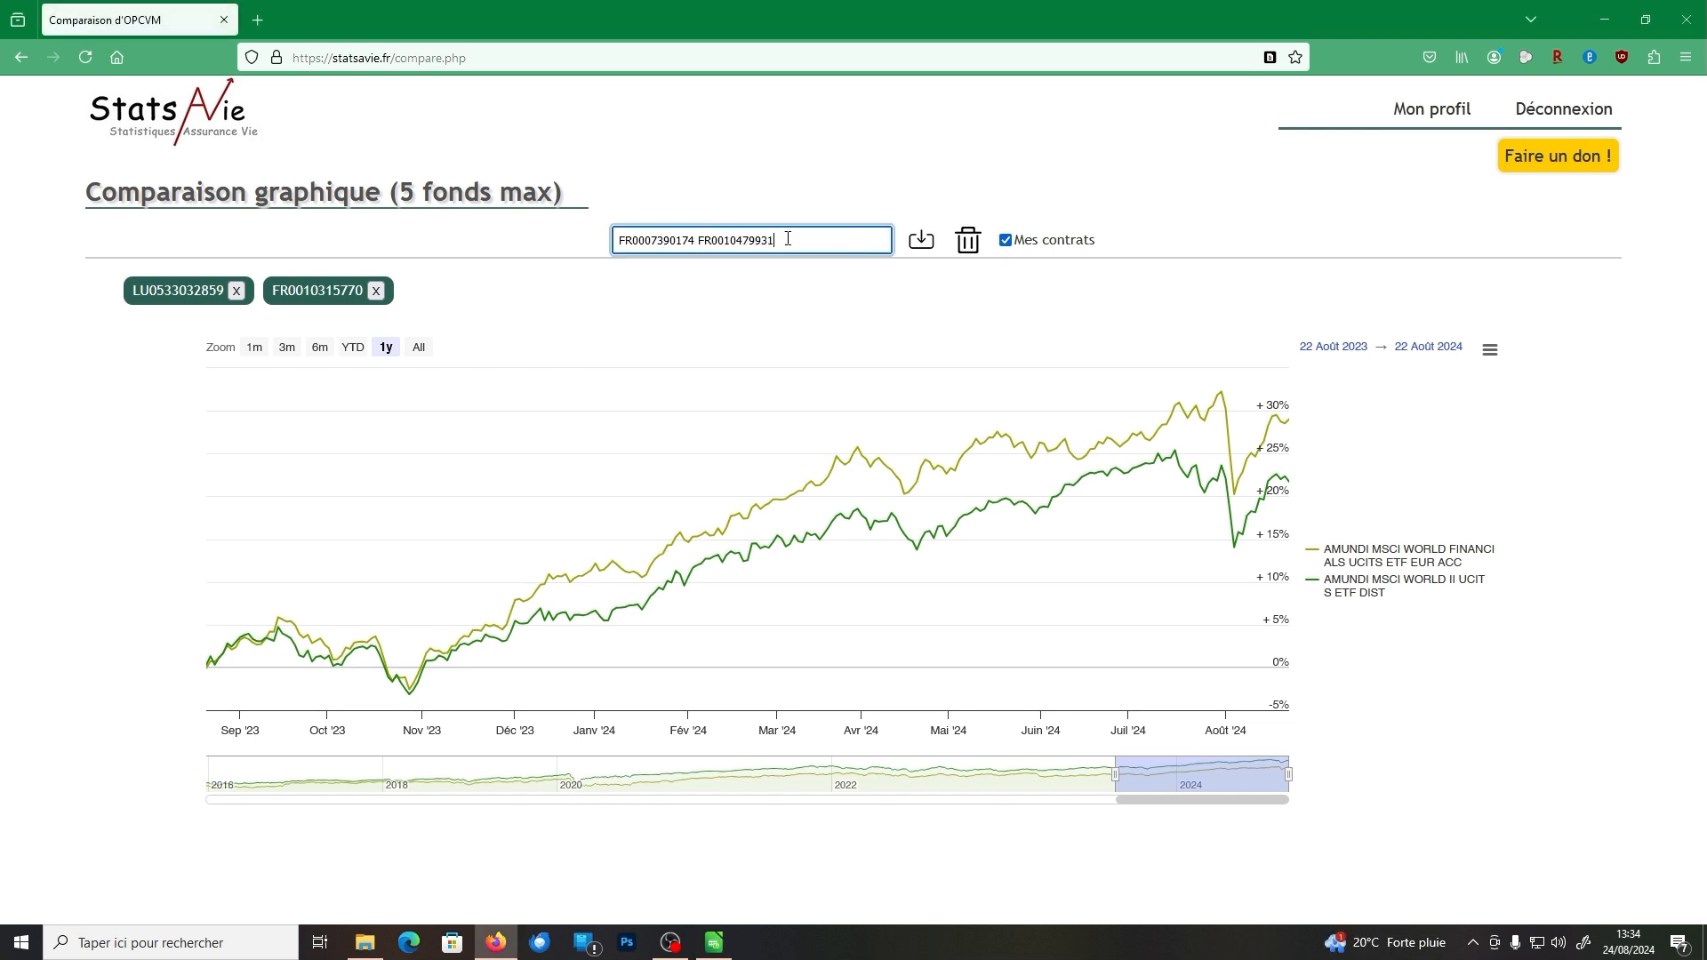
click(930, 253)
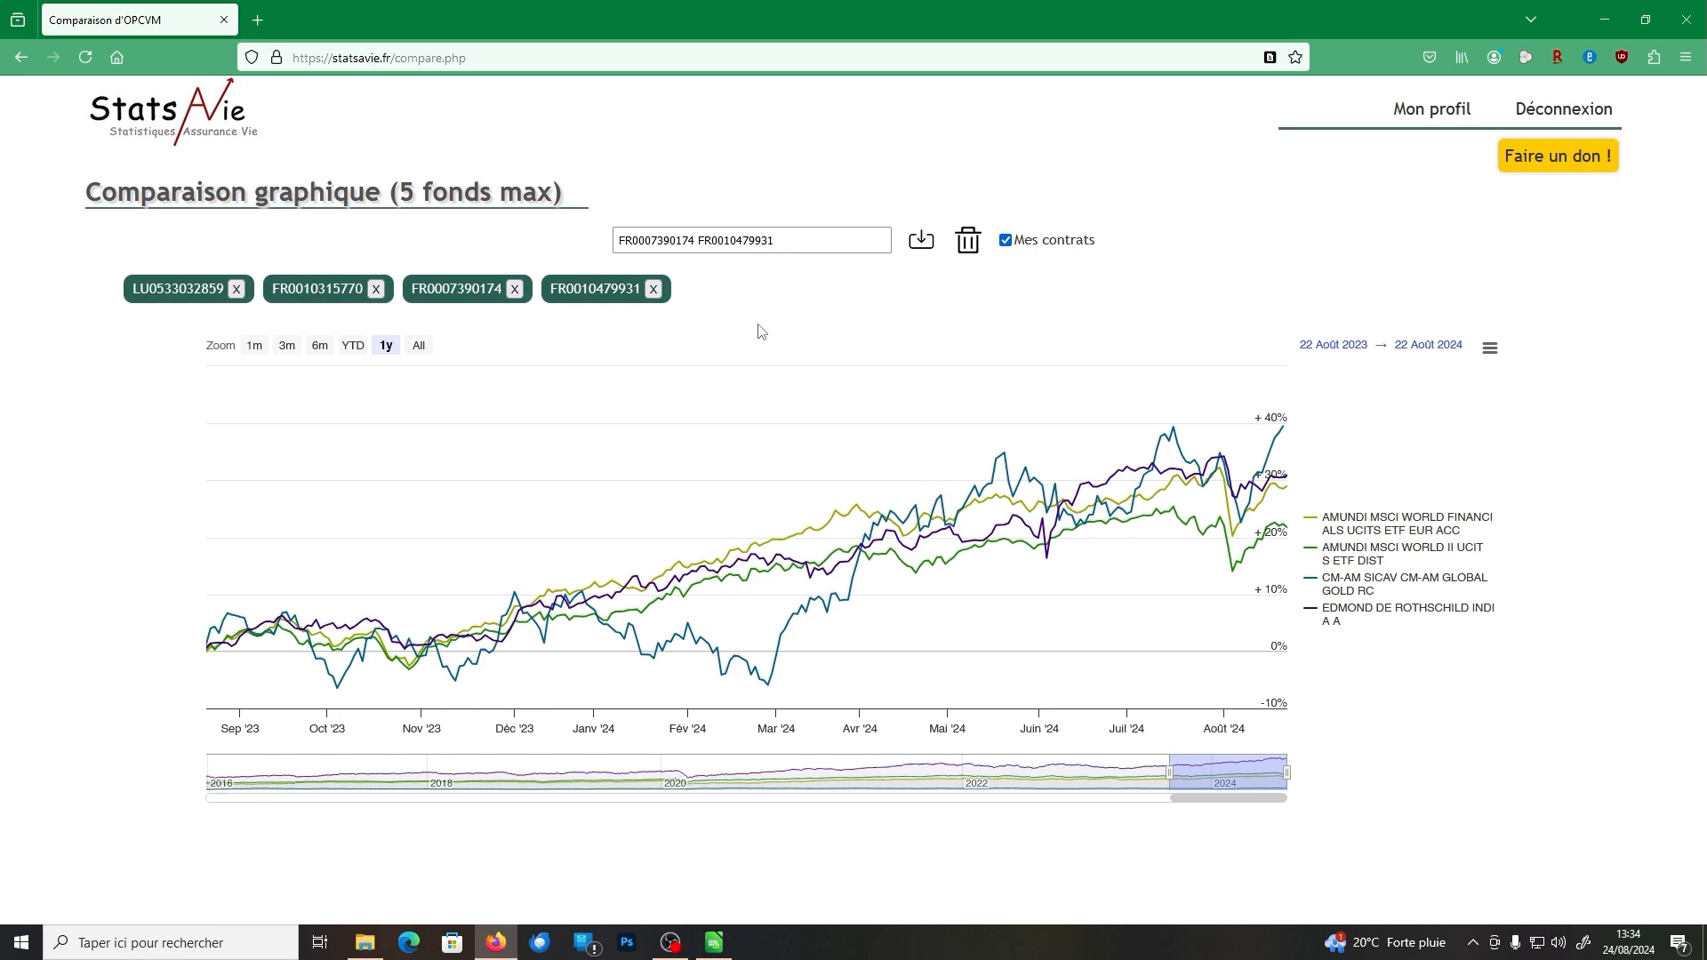
Step: Copy the ISINs in B6:B8 of the LibreOffice Calc sheet Linxea Zen and replace the browser's fund search text with them
drag(1706, 40, 464, 0)
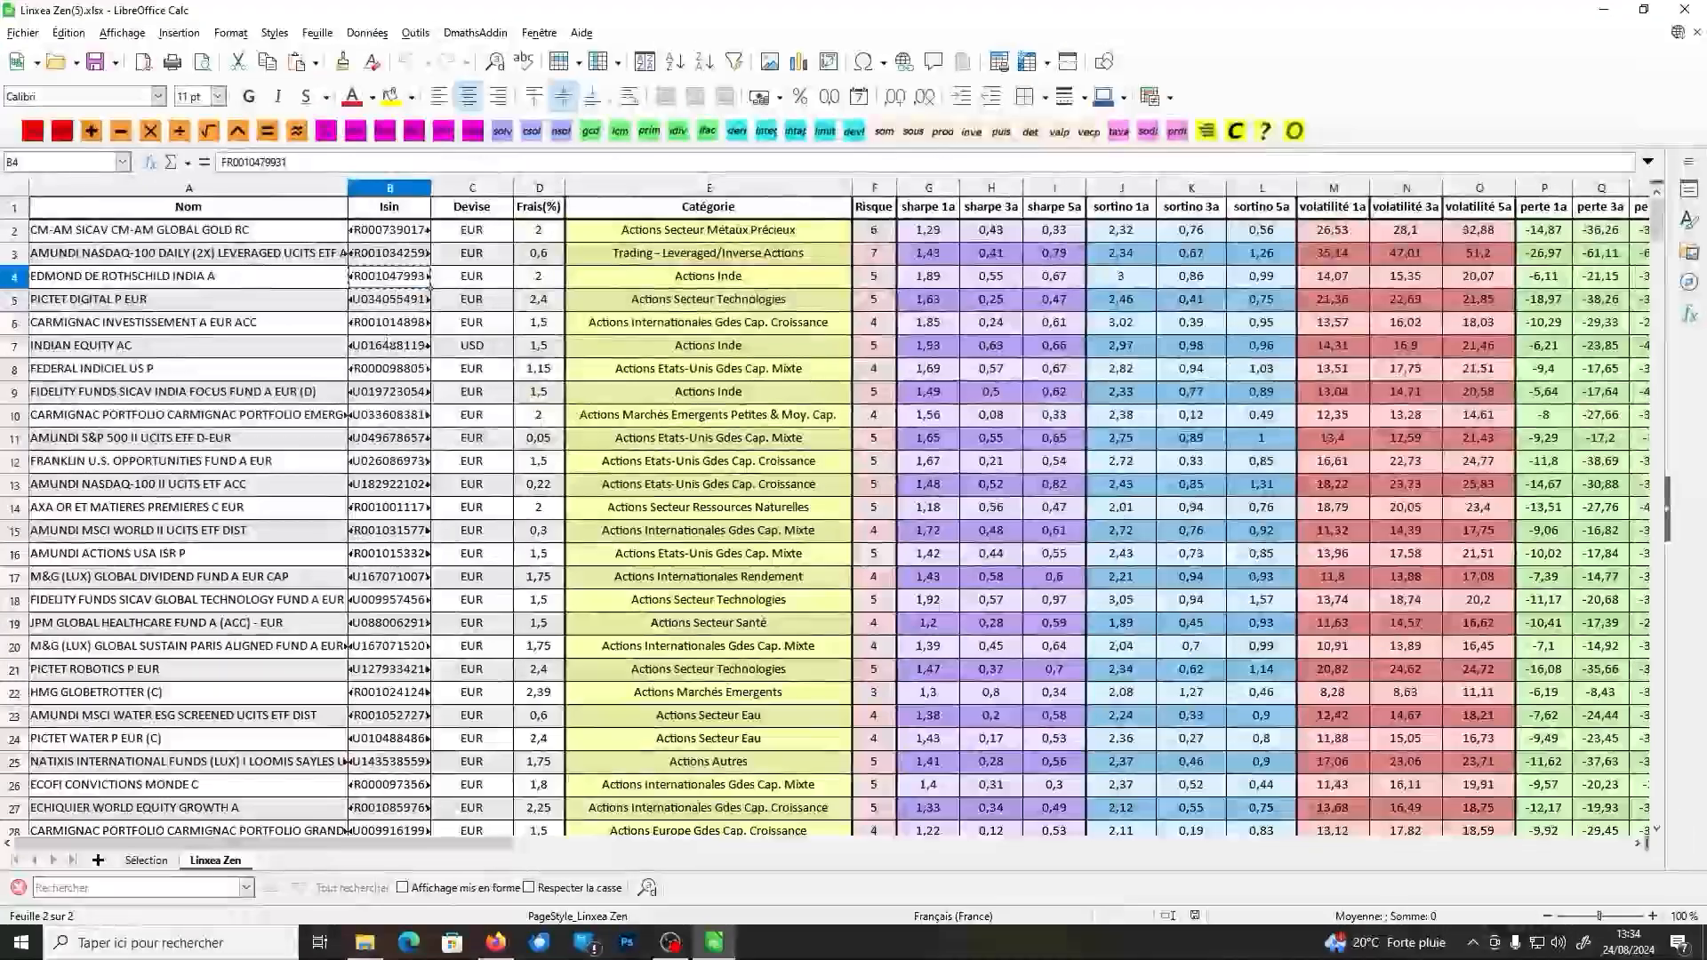
drag(389, 322, 388, 381)
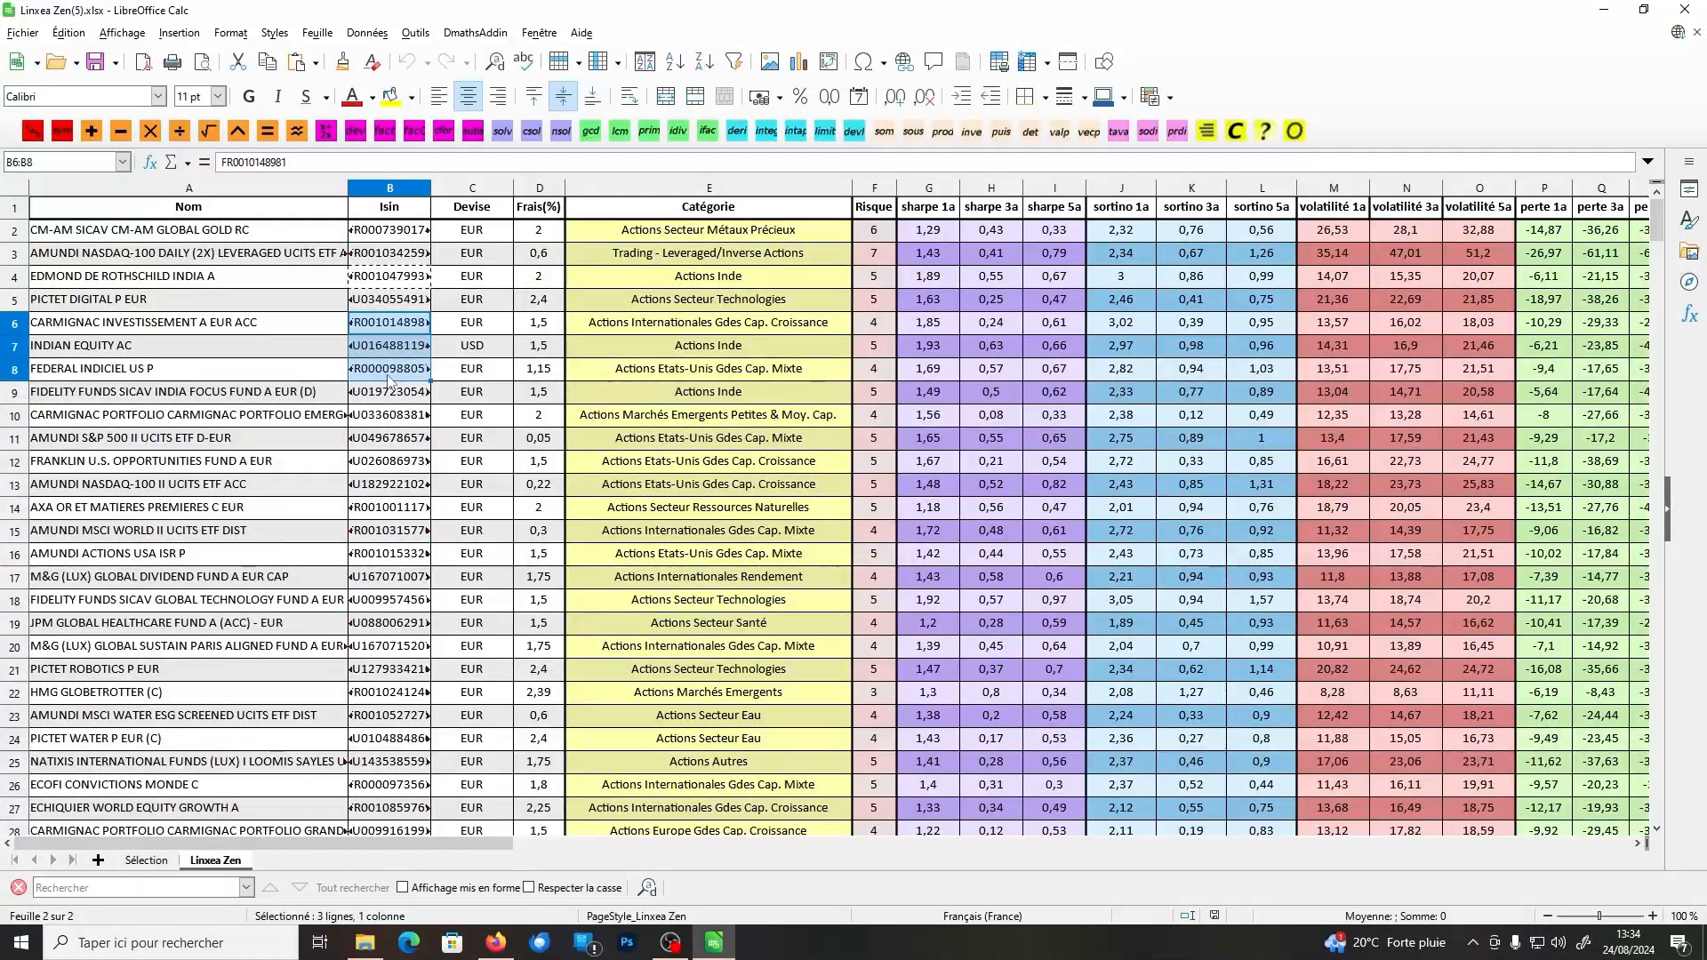
key(ctrl+c)
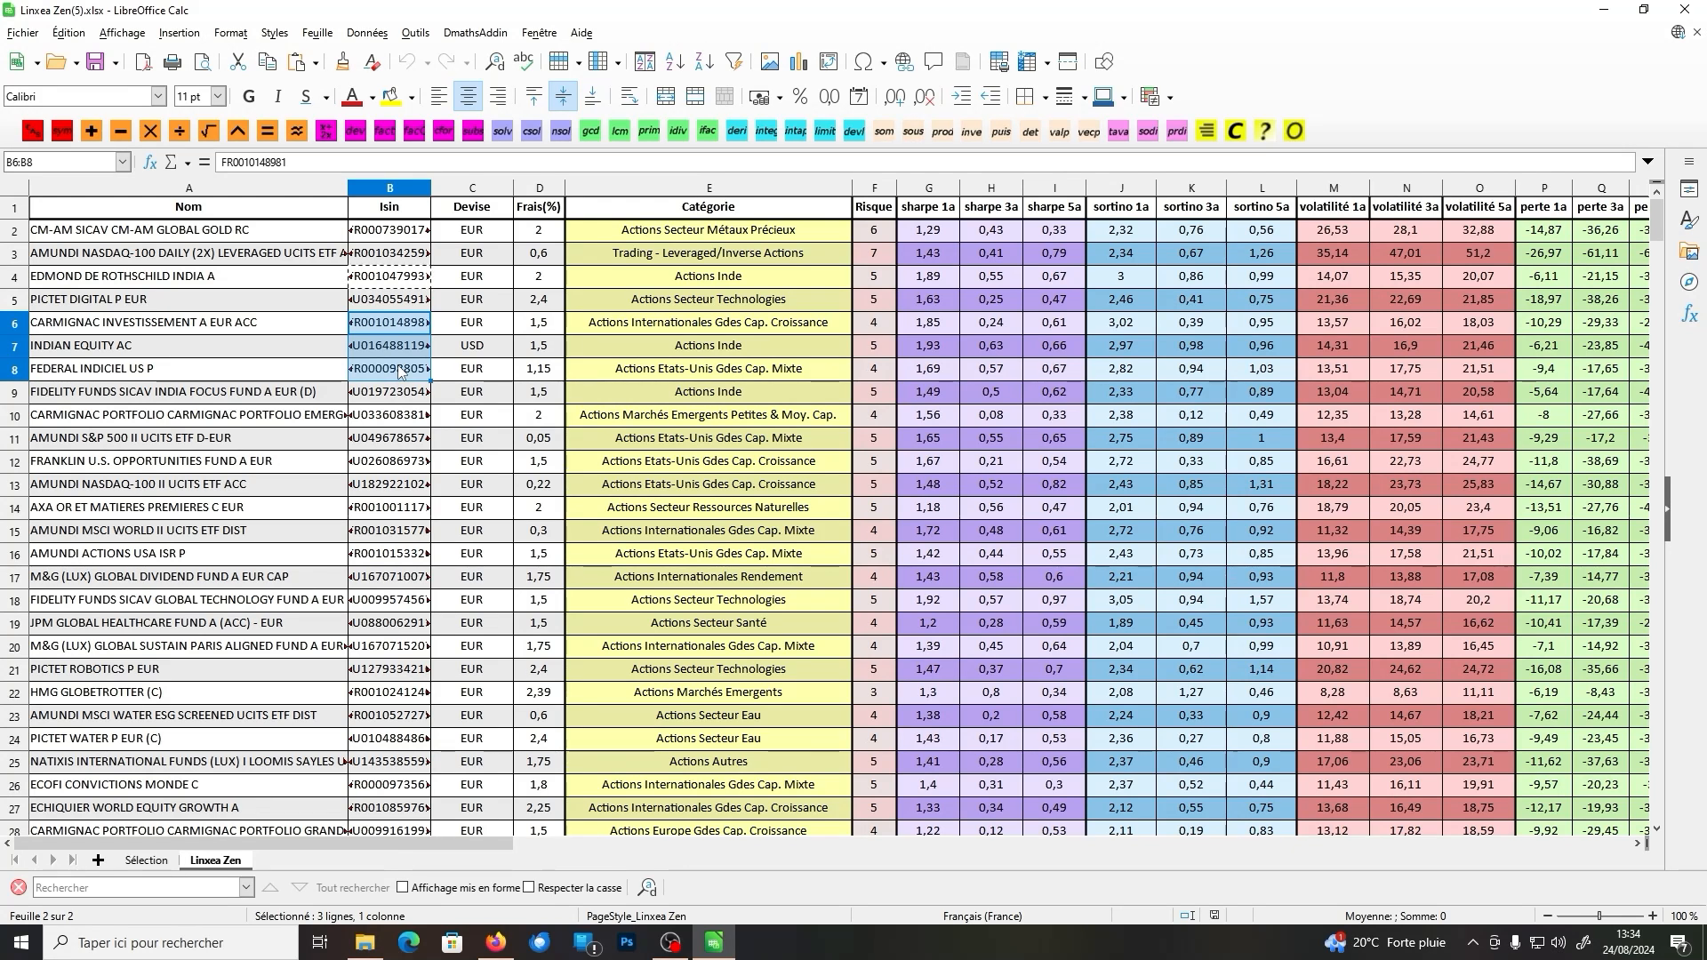
click(1608, 13)
drag(775, 241, 605, 251)
key(ctrl+v)
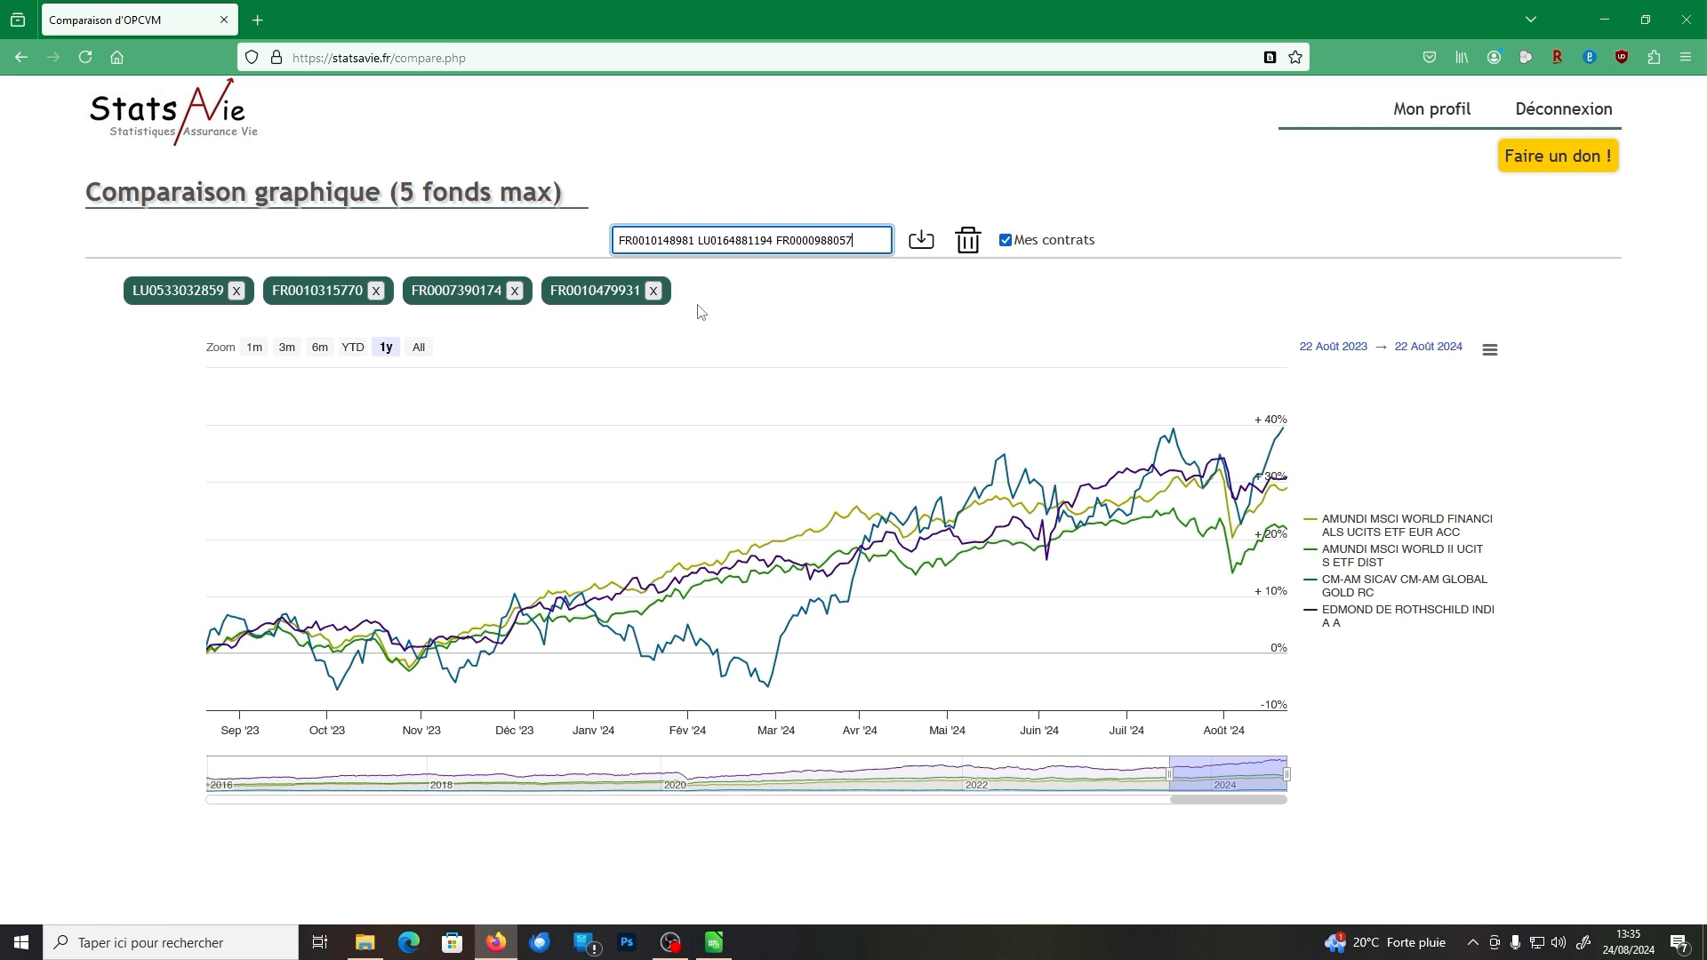
click(654, 291)
click(516, 291)
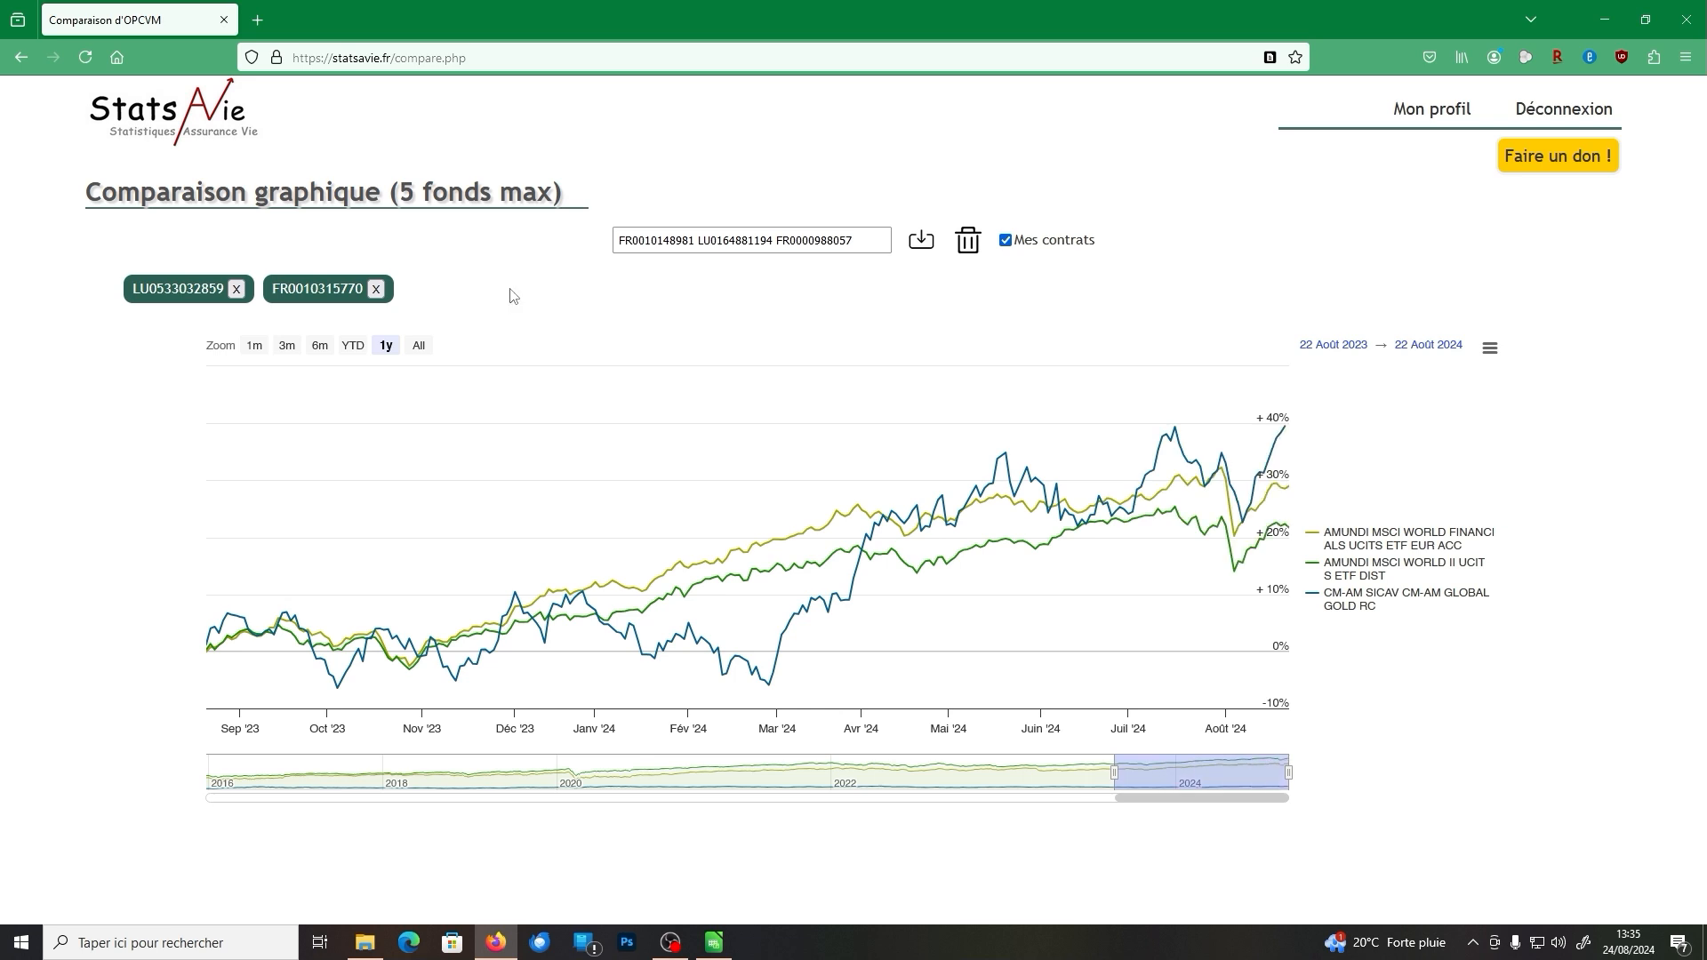
click(922, 240)
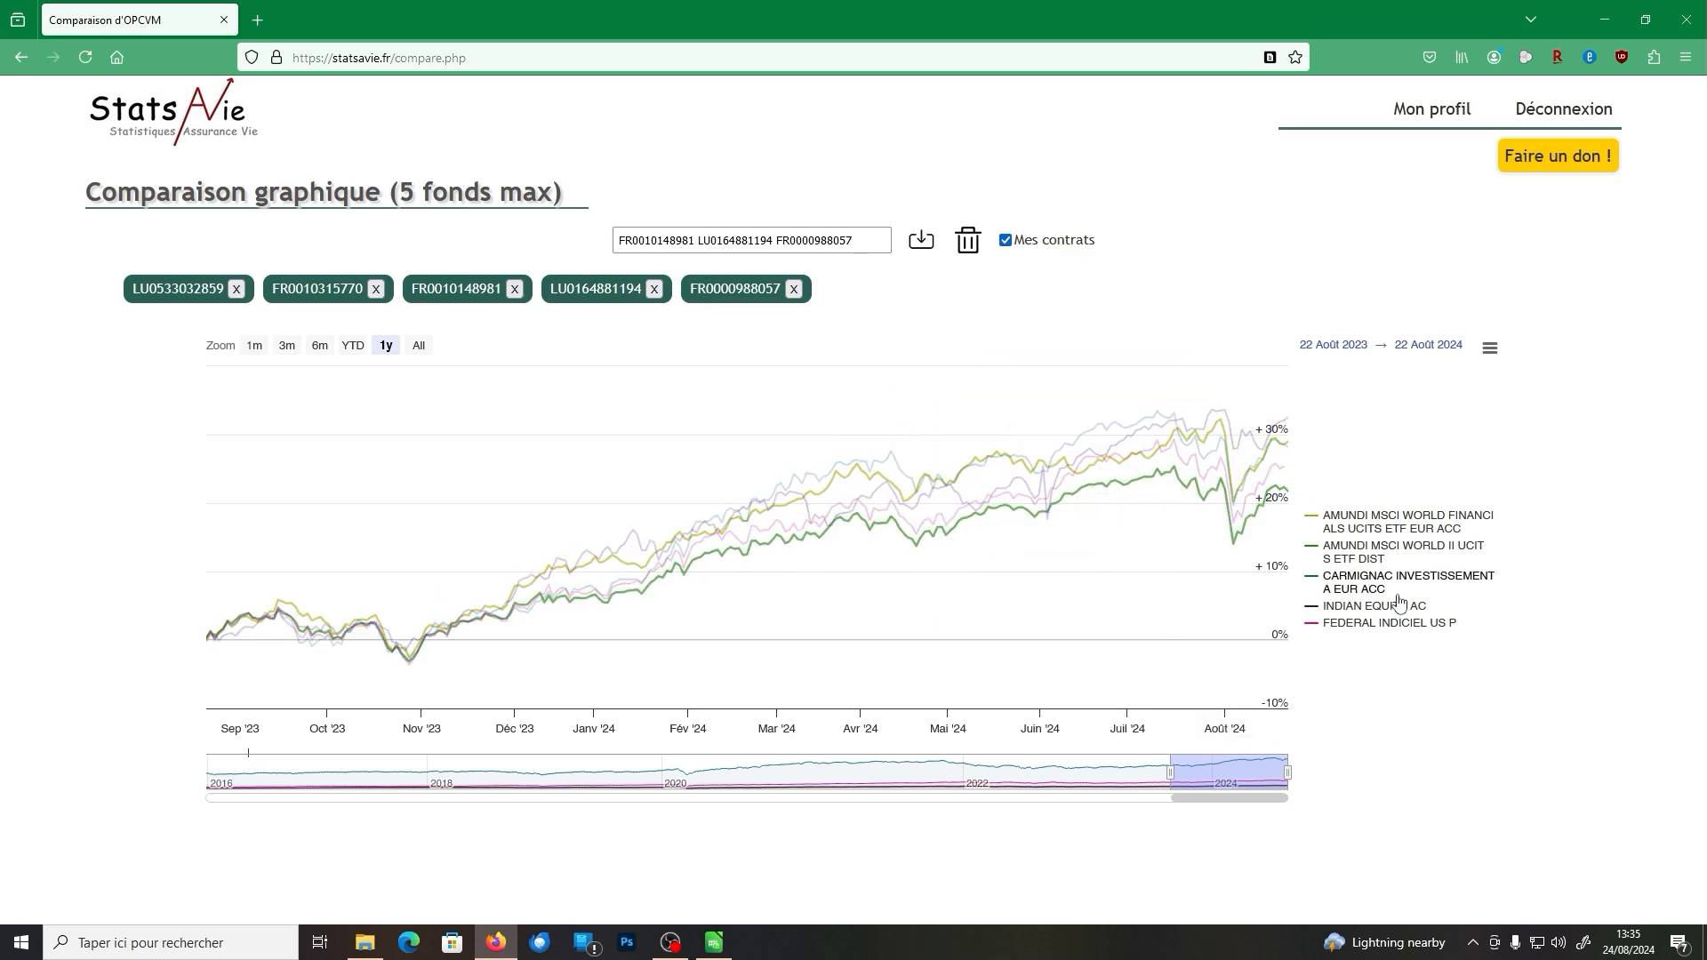
Step: Toggle individual fund curves in the chart legend until all five are hidden
click(1366, 531)
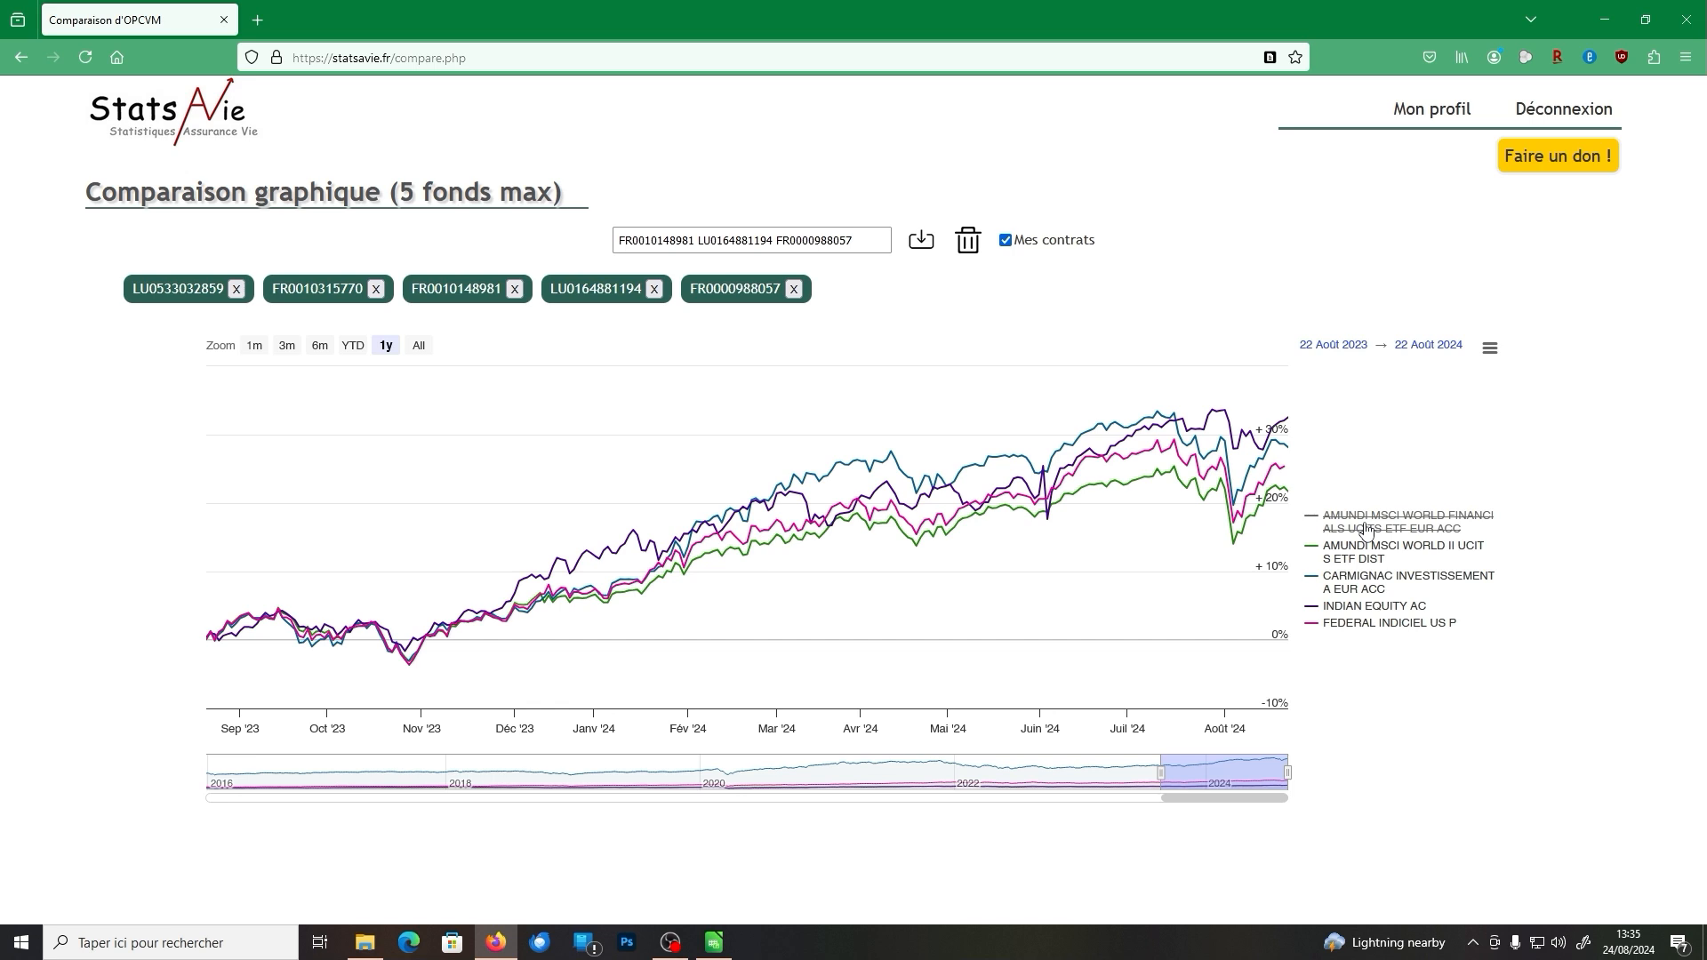
click(1367, 531)
click(1367, 621)
click(1369, 608)
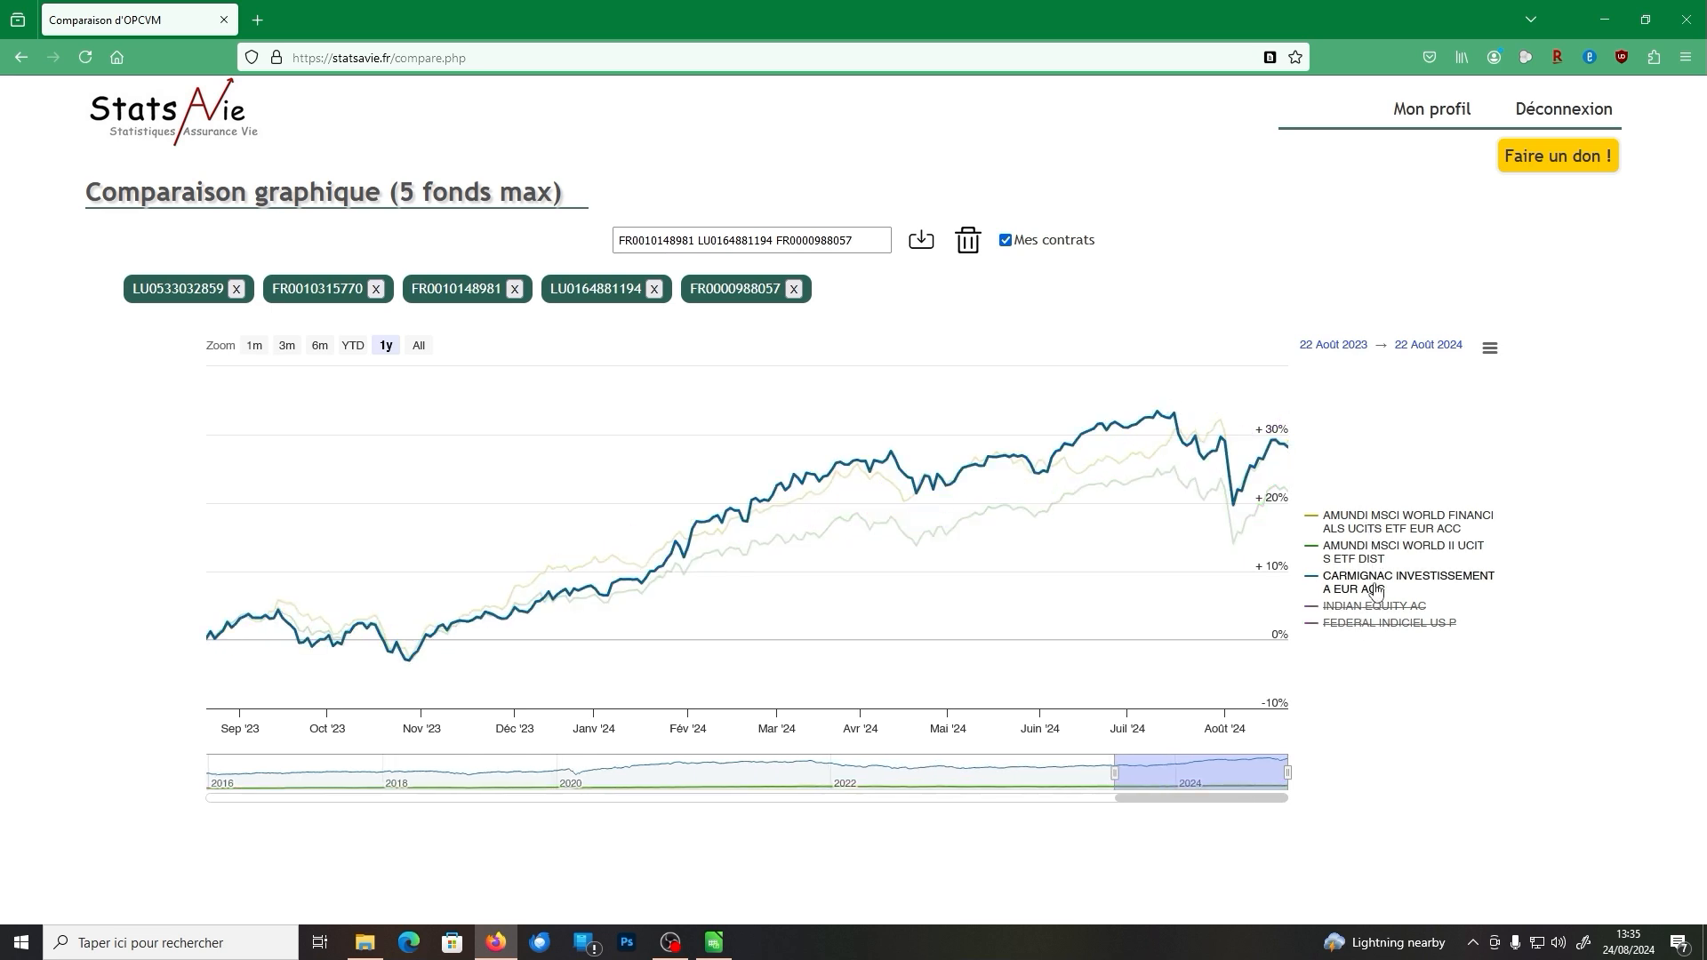
click(1376, 591)
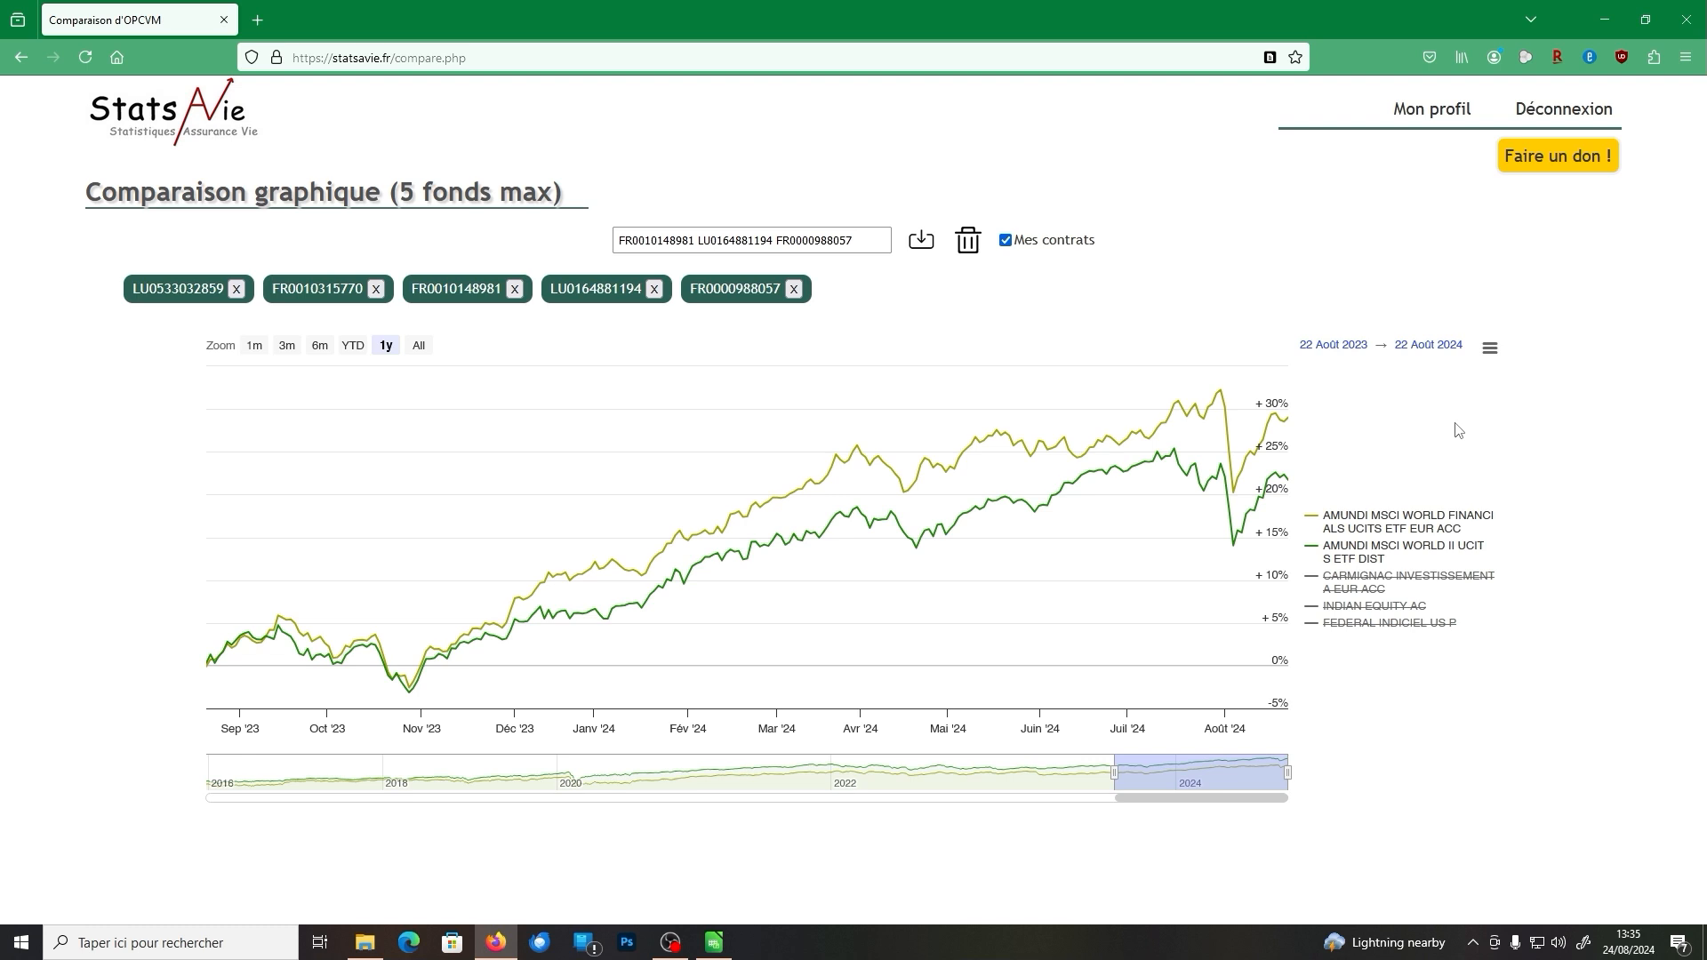
click(1376, 583)
click(1449, 520)
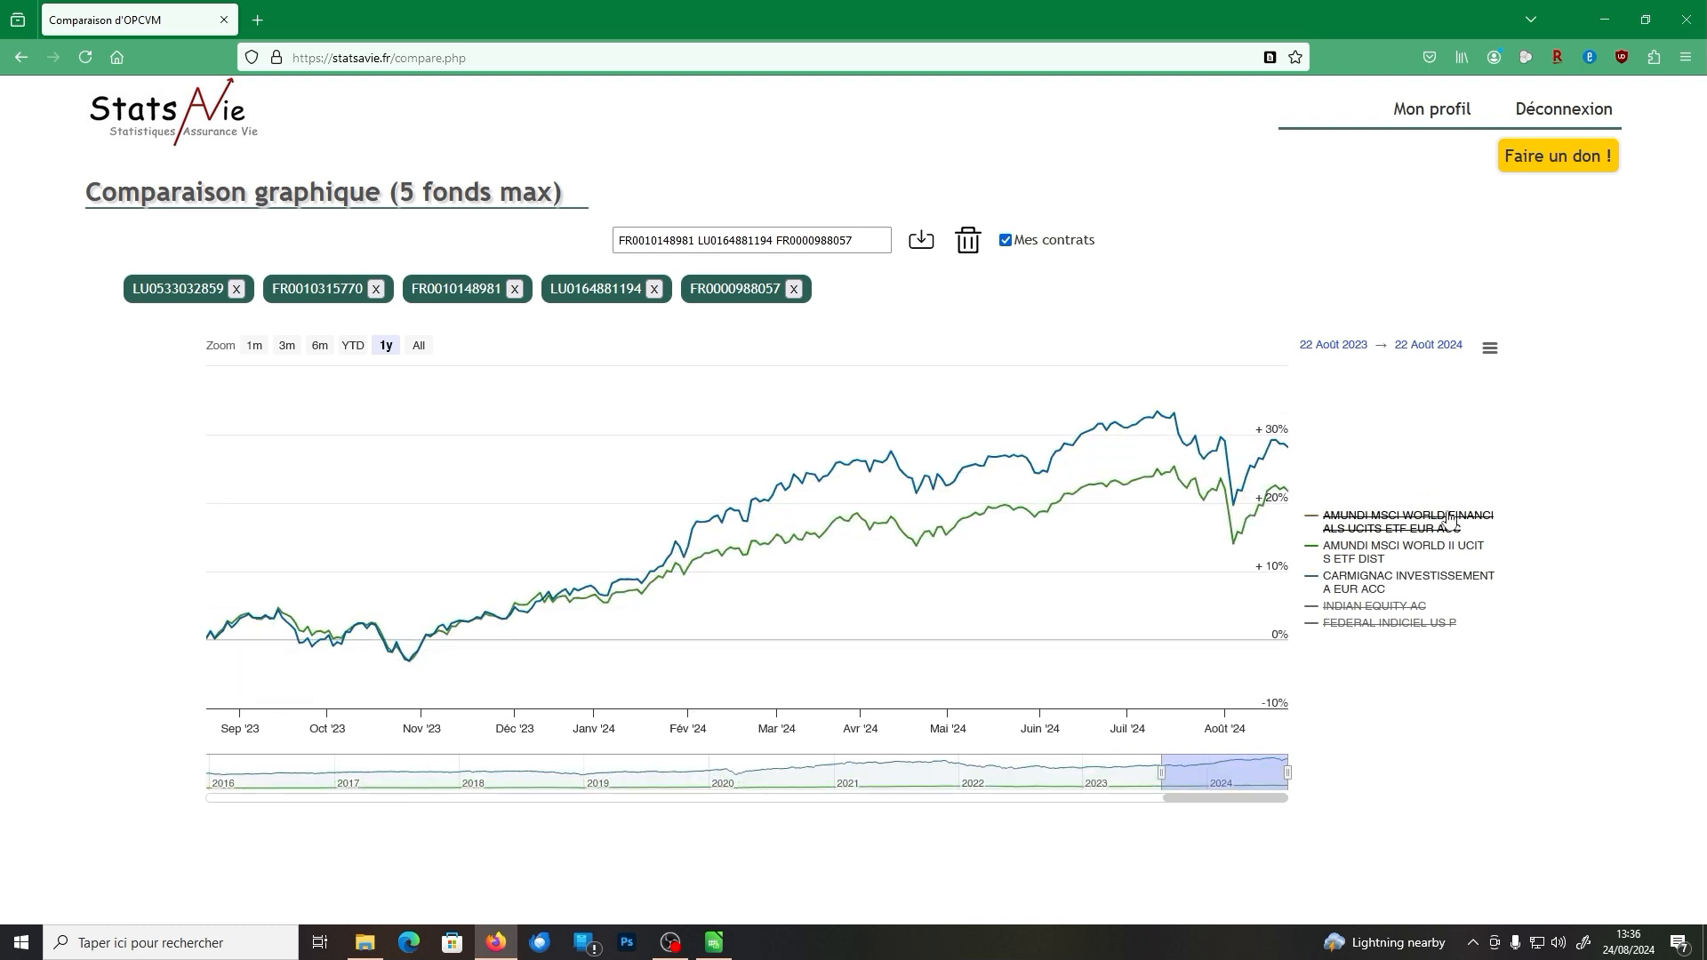
click(1358, 574)
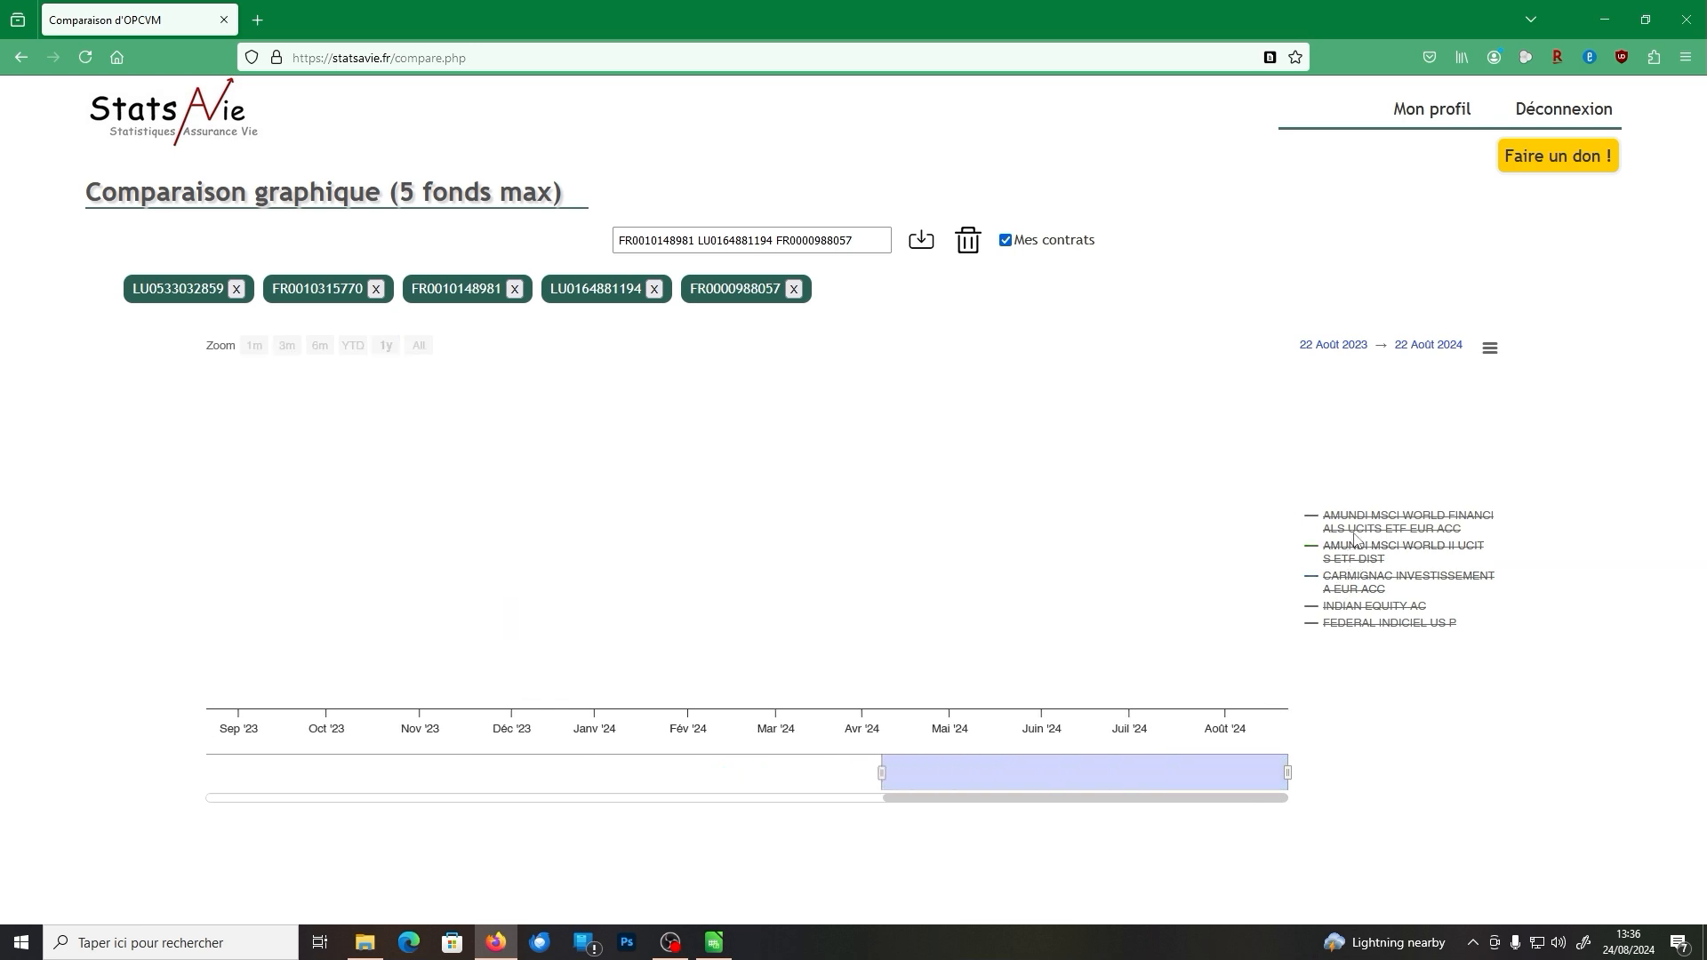
Step: Show all five fund curves again and shift the chart period to 29 April 2023 – 24 April 2024
click(1358, 525)
click(1356, 582)
click(1375, 606)
click(1389, 623)
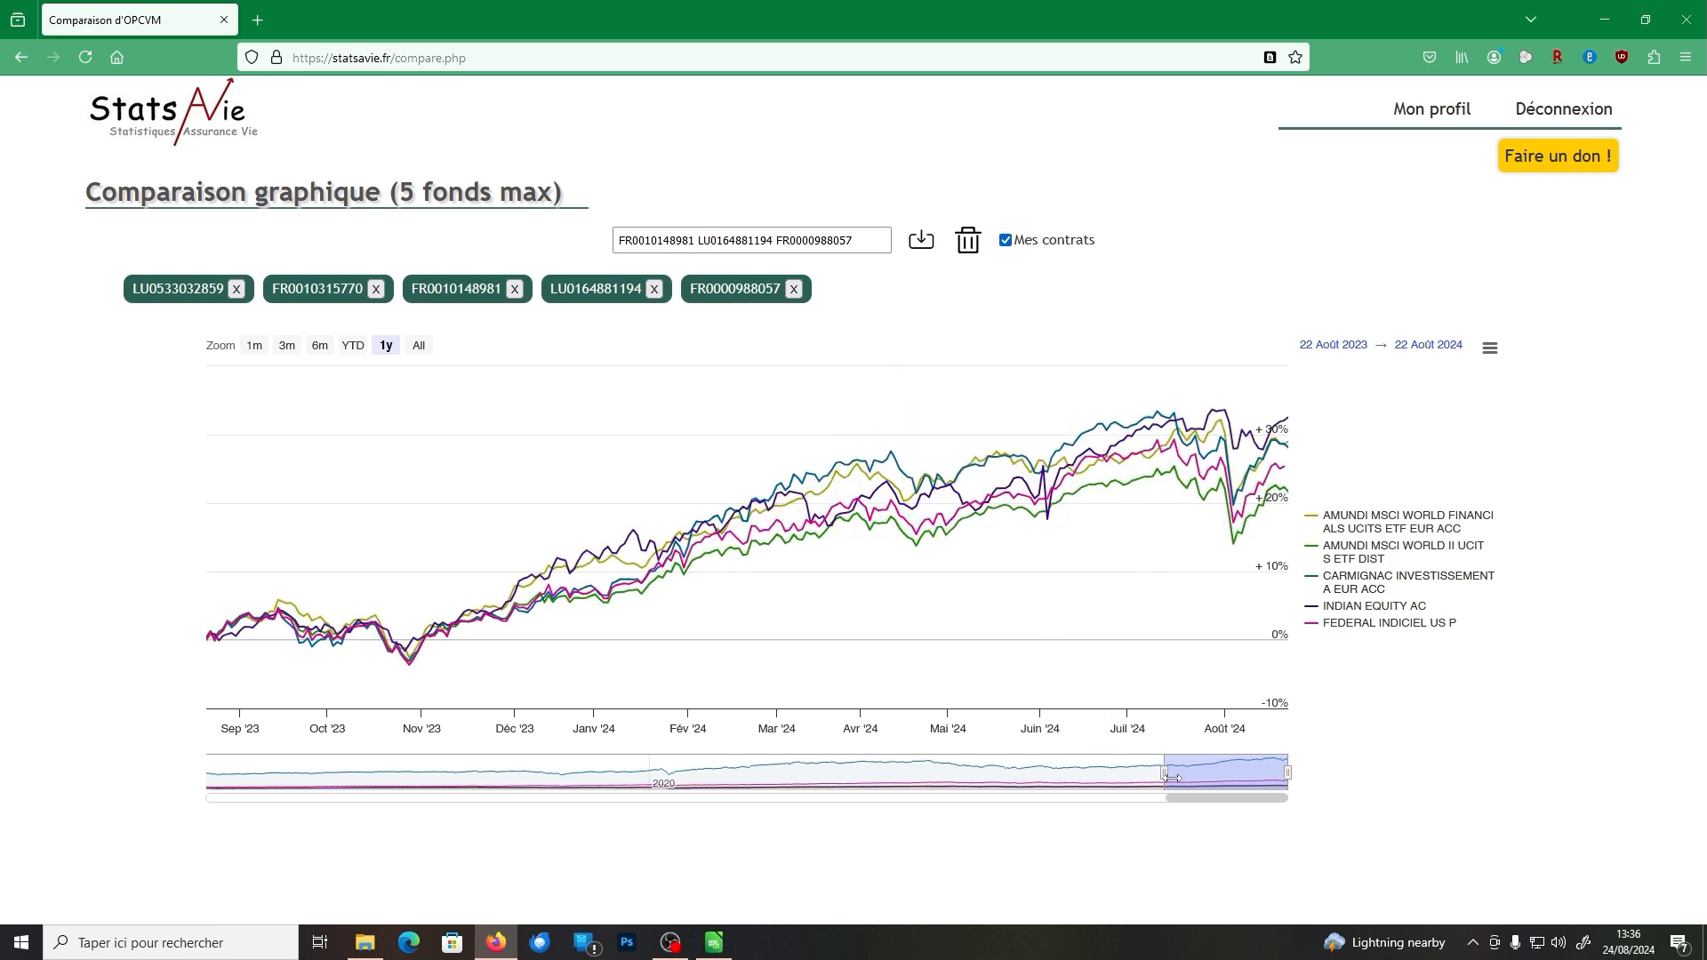
drag(1178, 781, 1128, 771)
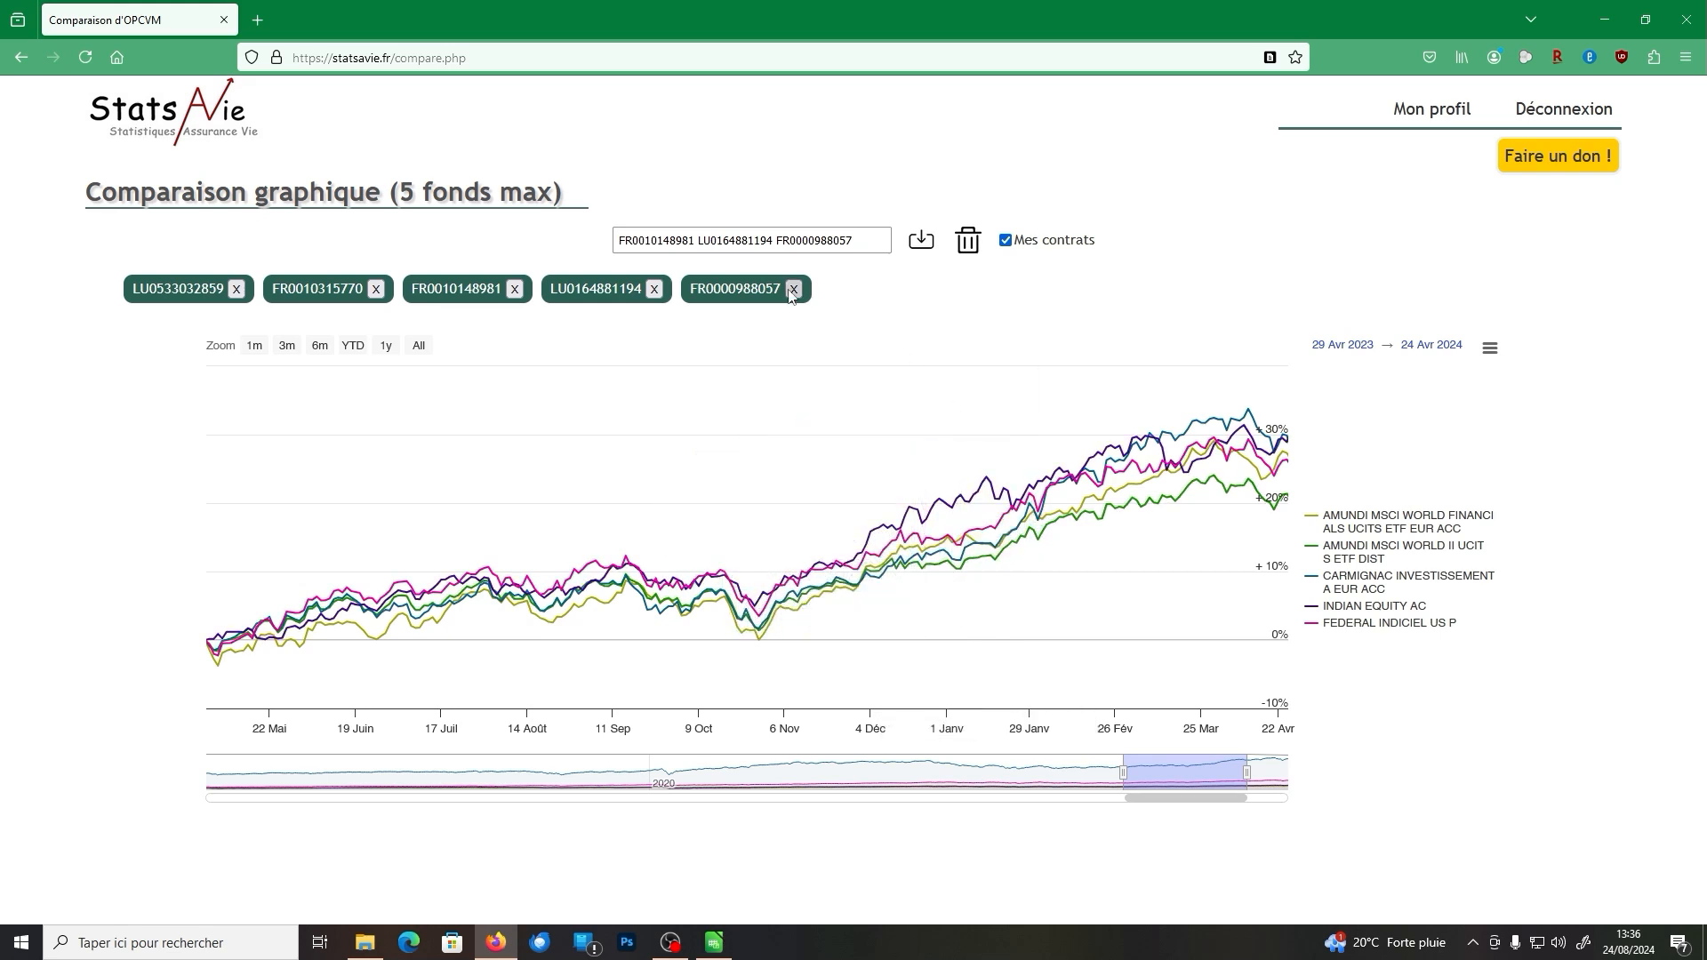
click(654, 289)
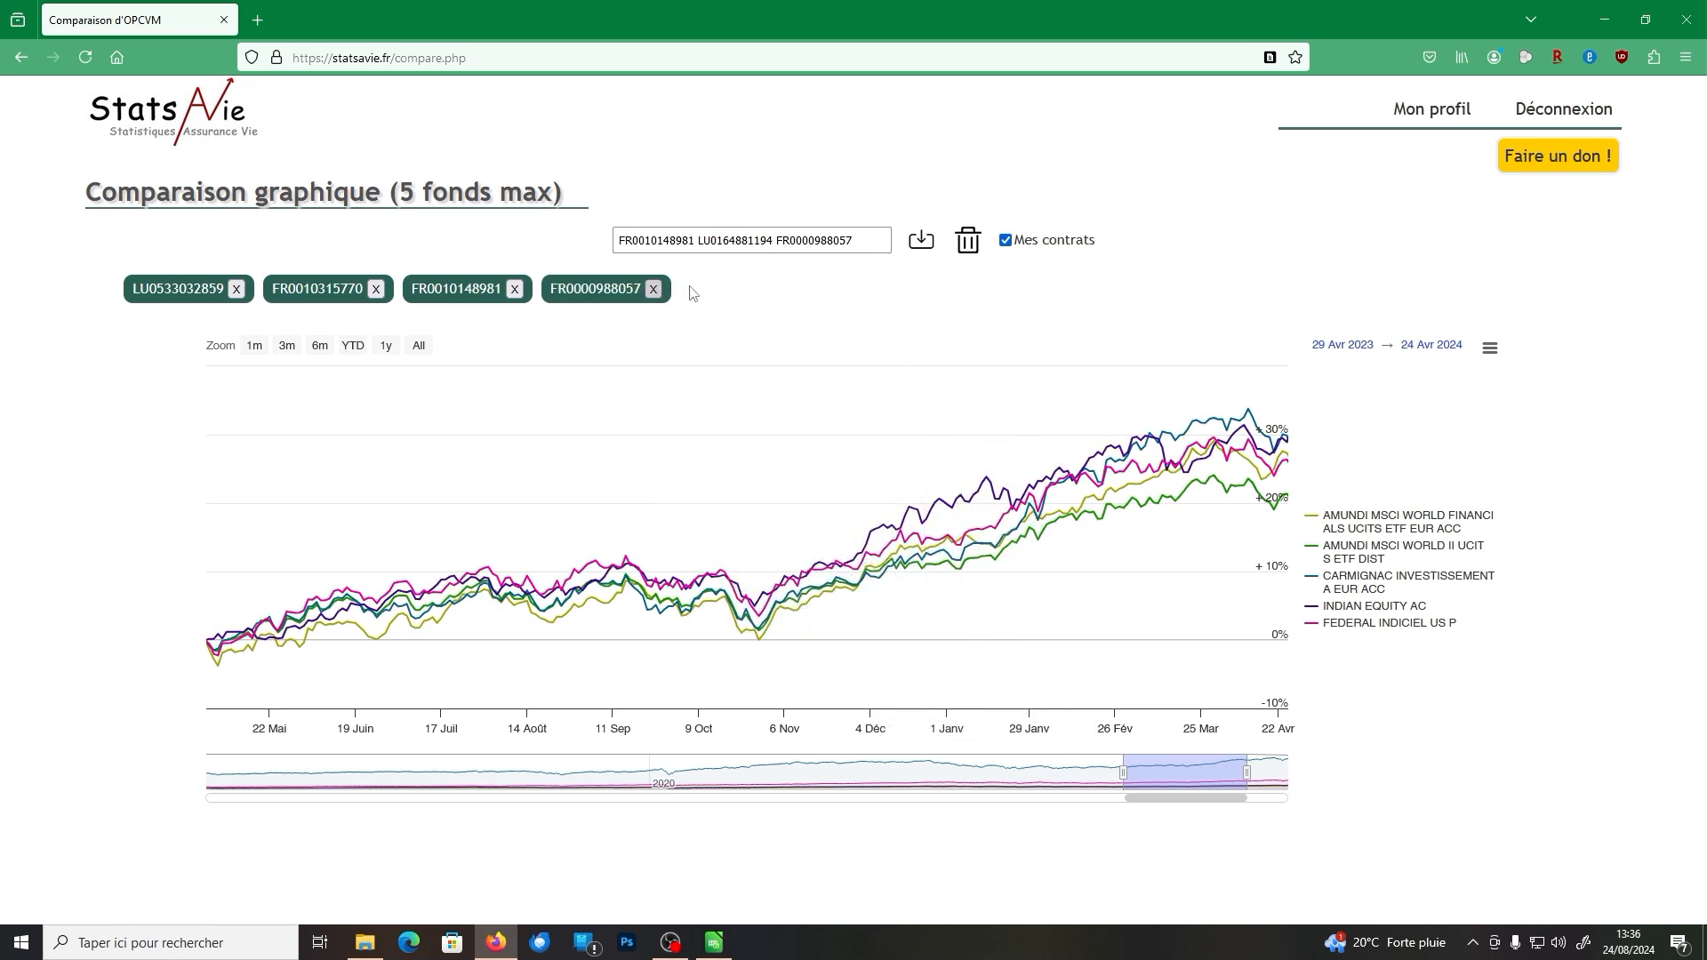
click(654, 289)
click(515, 289)
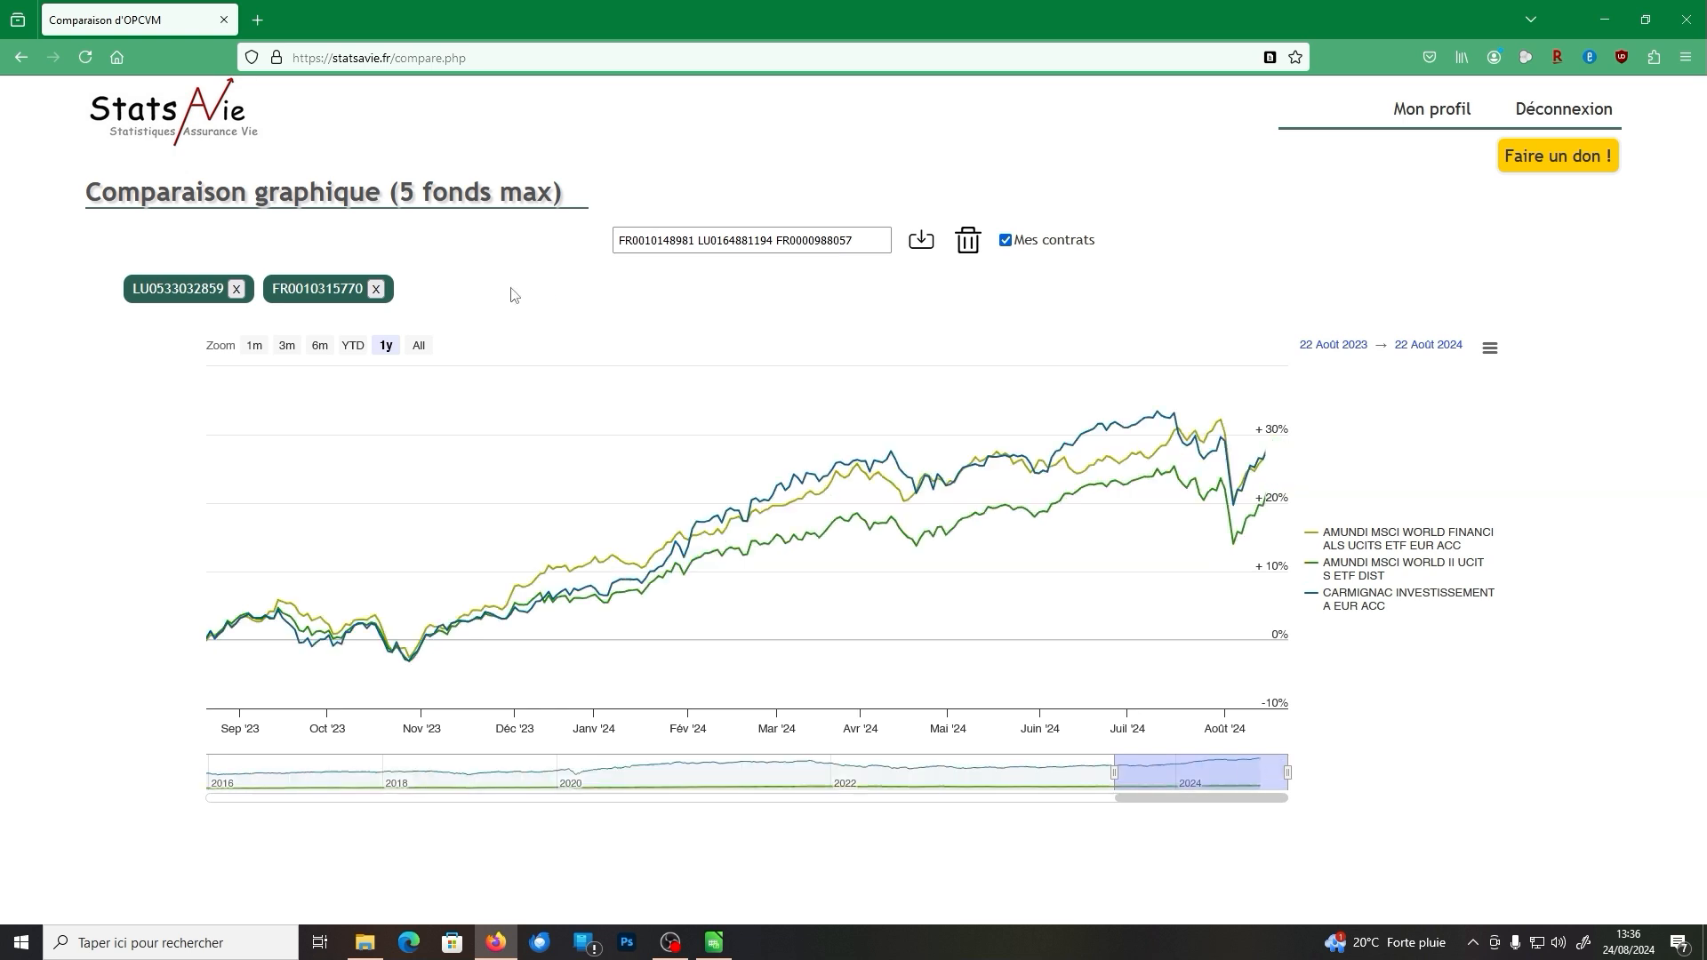
click(377, 290)
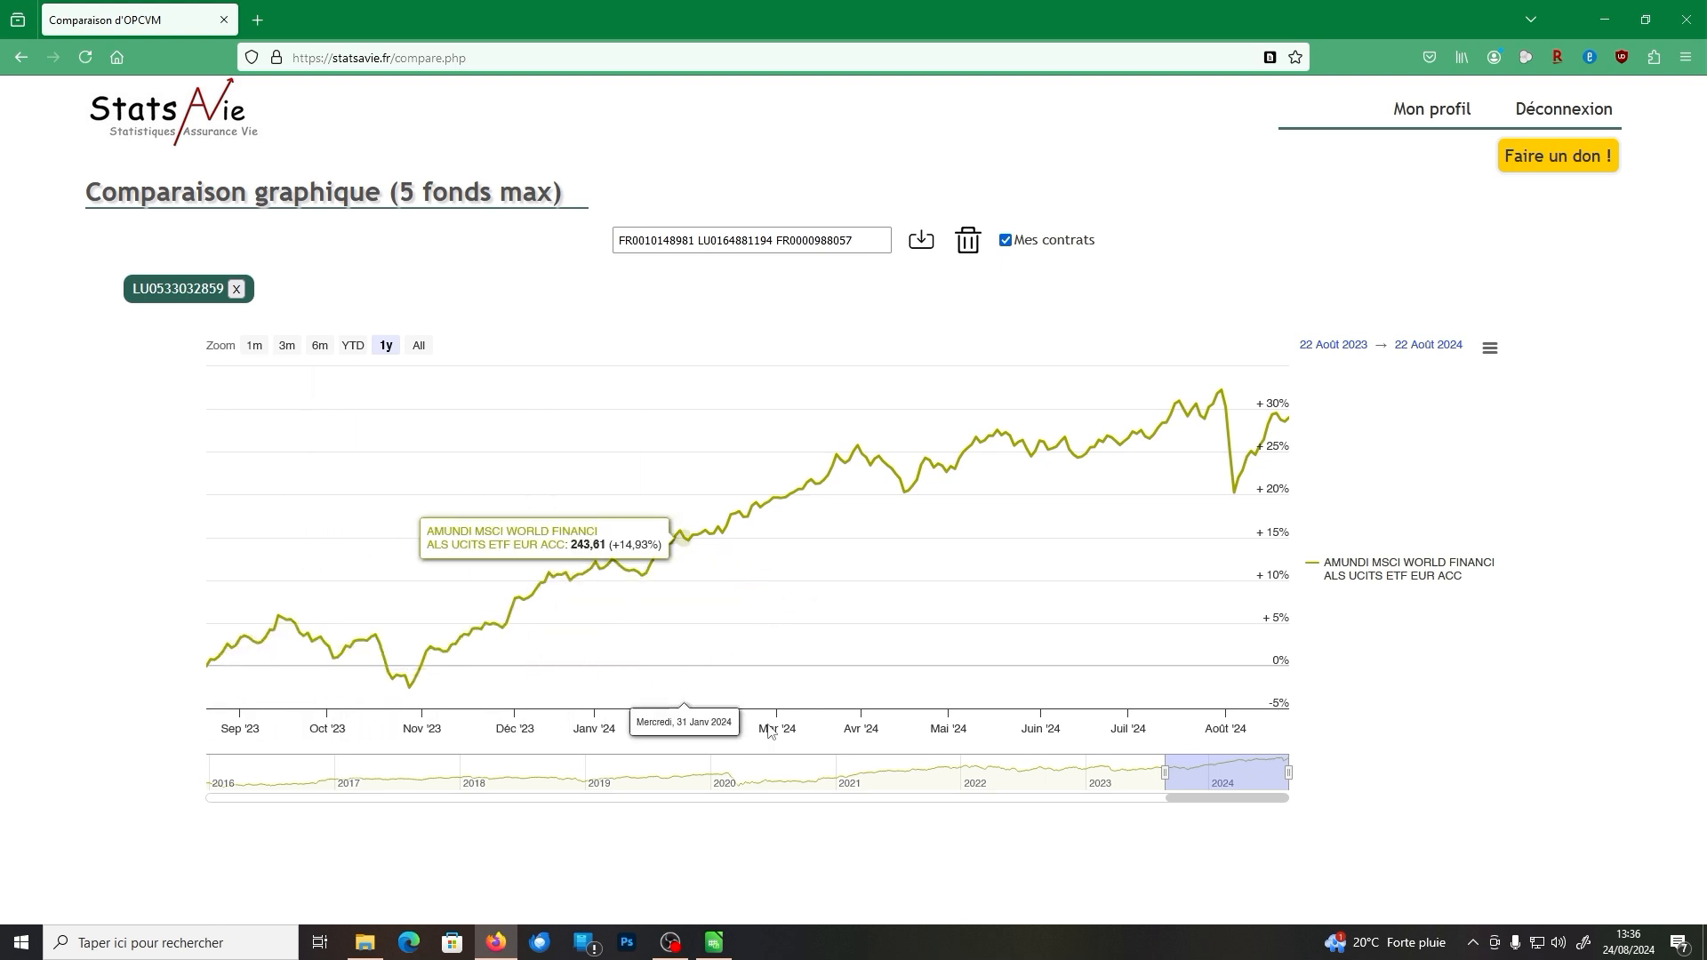
Step: Resize the displayed period with the range slider and set the chart's start date to 13/07/2023
mouse_move(1178, 776)
mouse_down()
mouse_move(1123, 769)
mouse_move(1160, 771)
mouse_up()
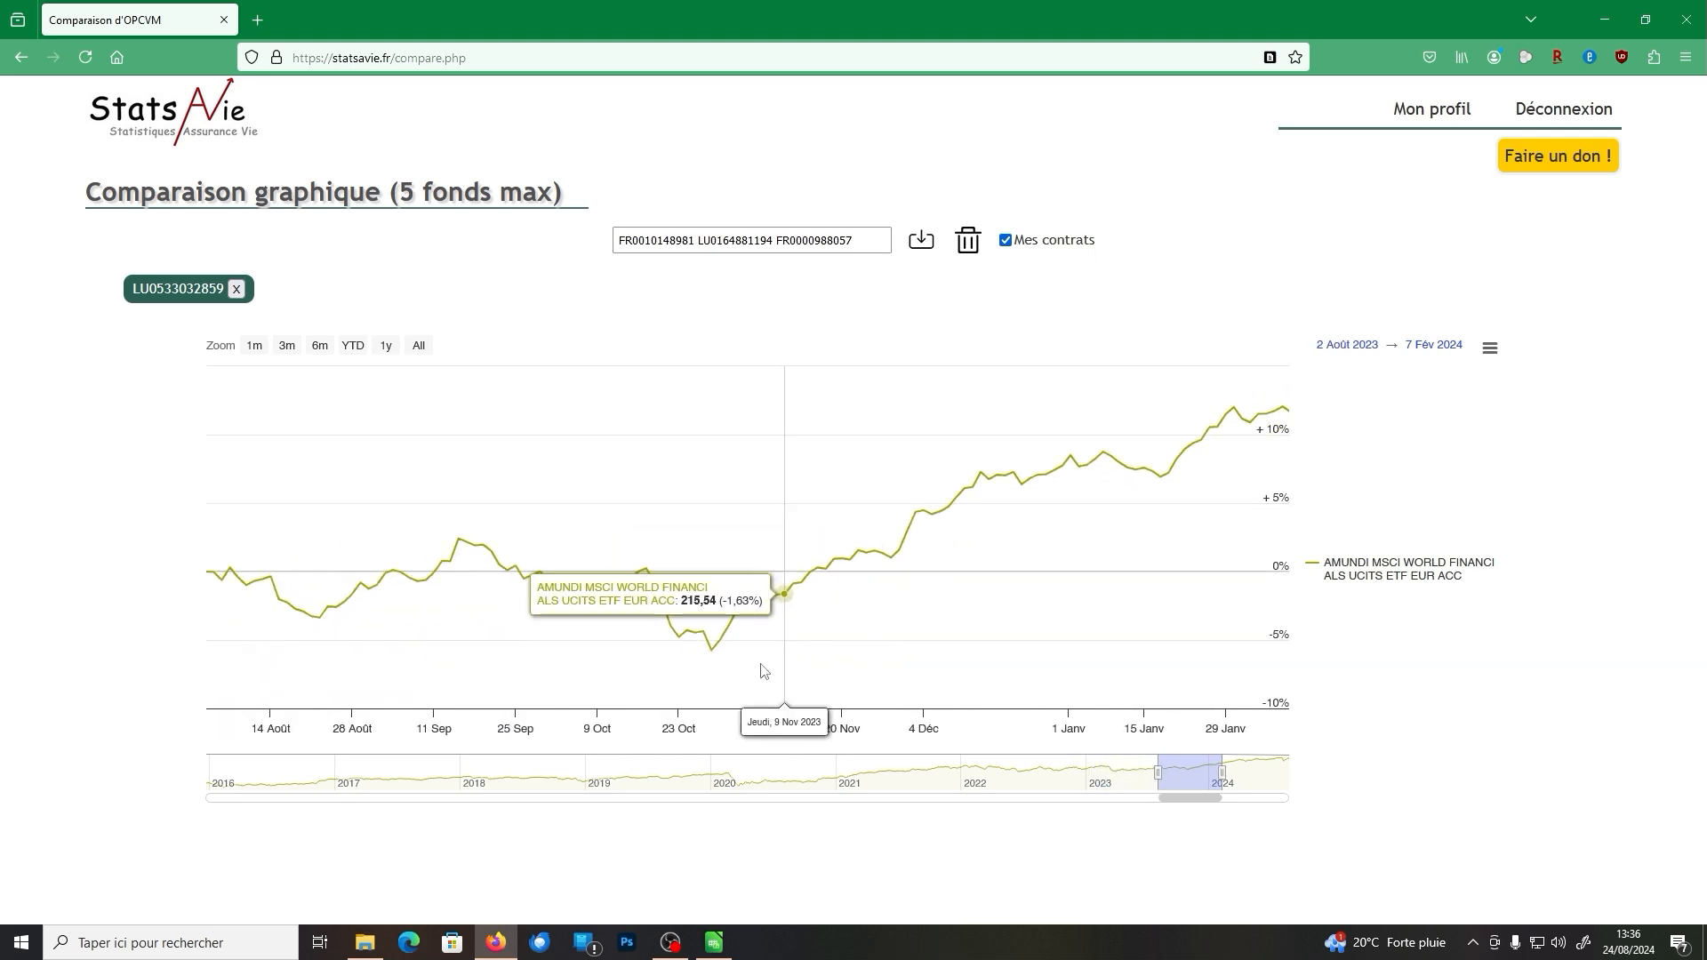
drag(1163, 775, 1329, 780)
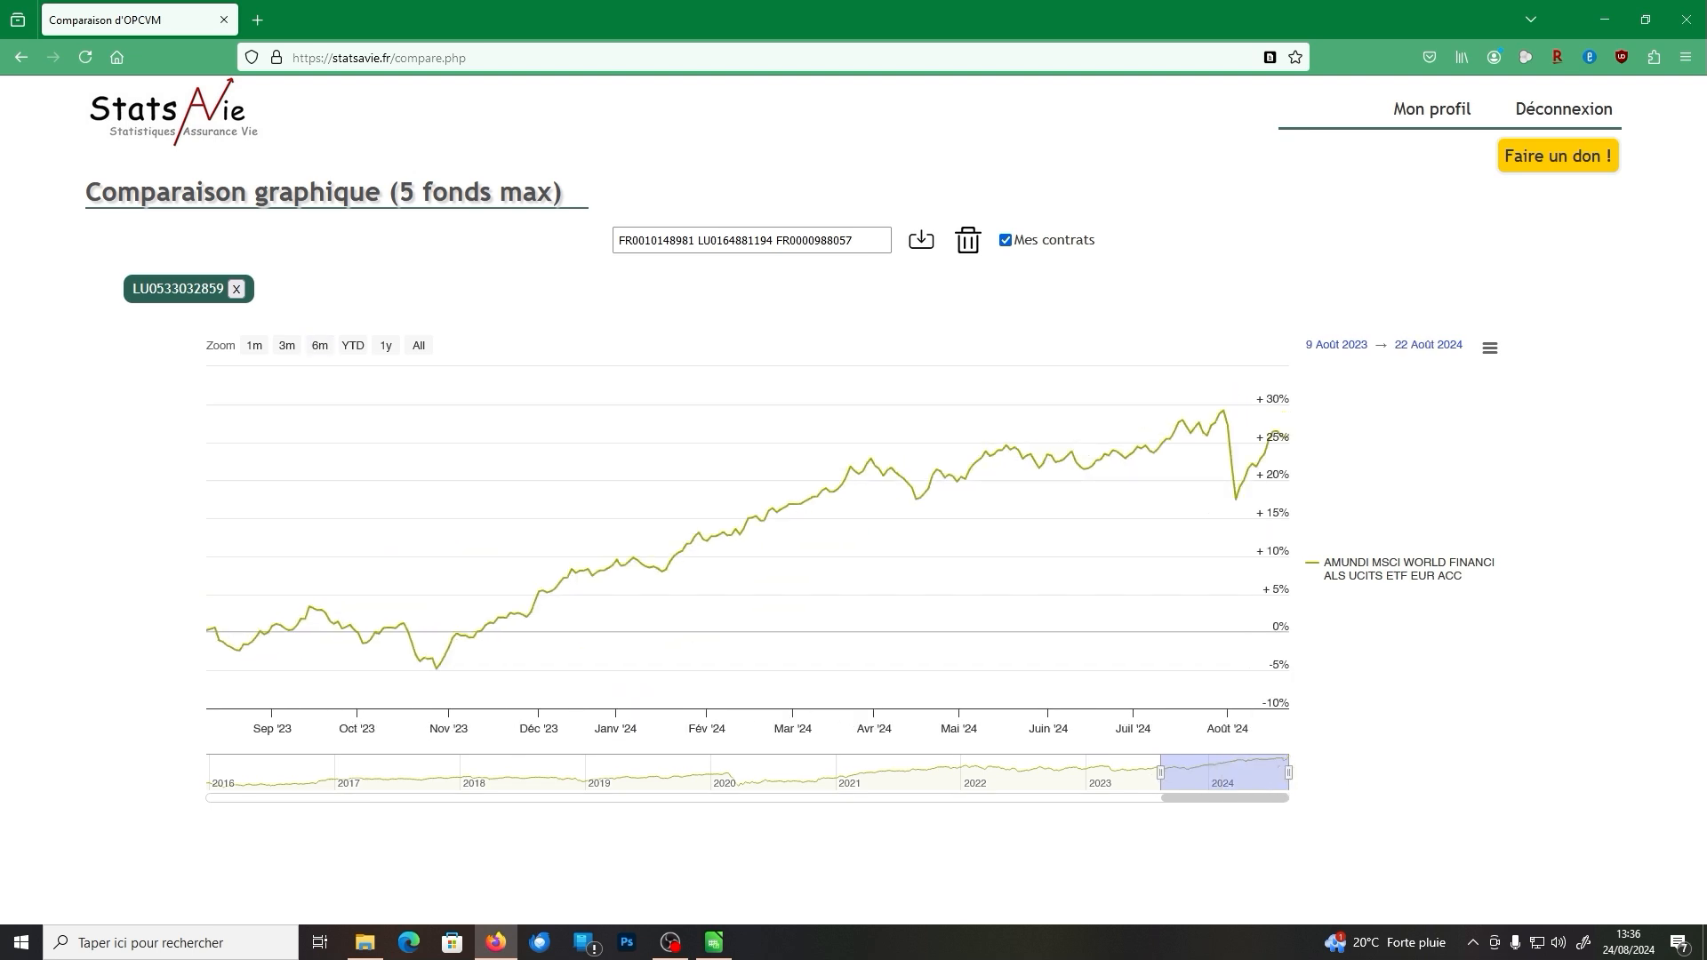
click(1343, 350)
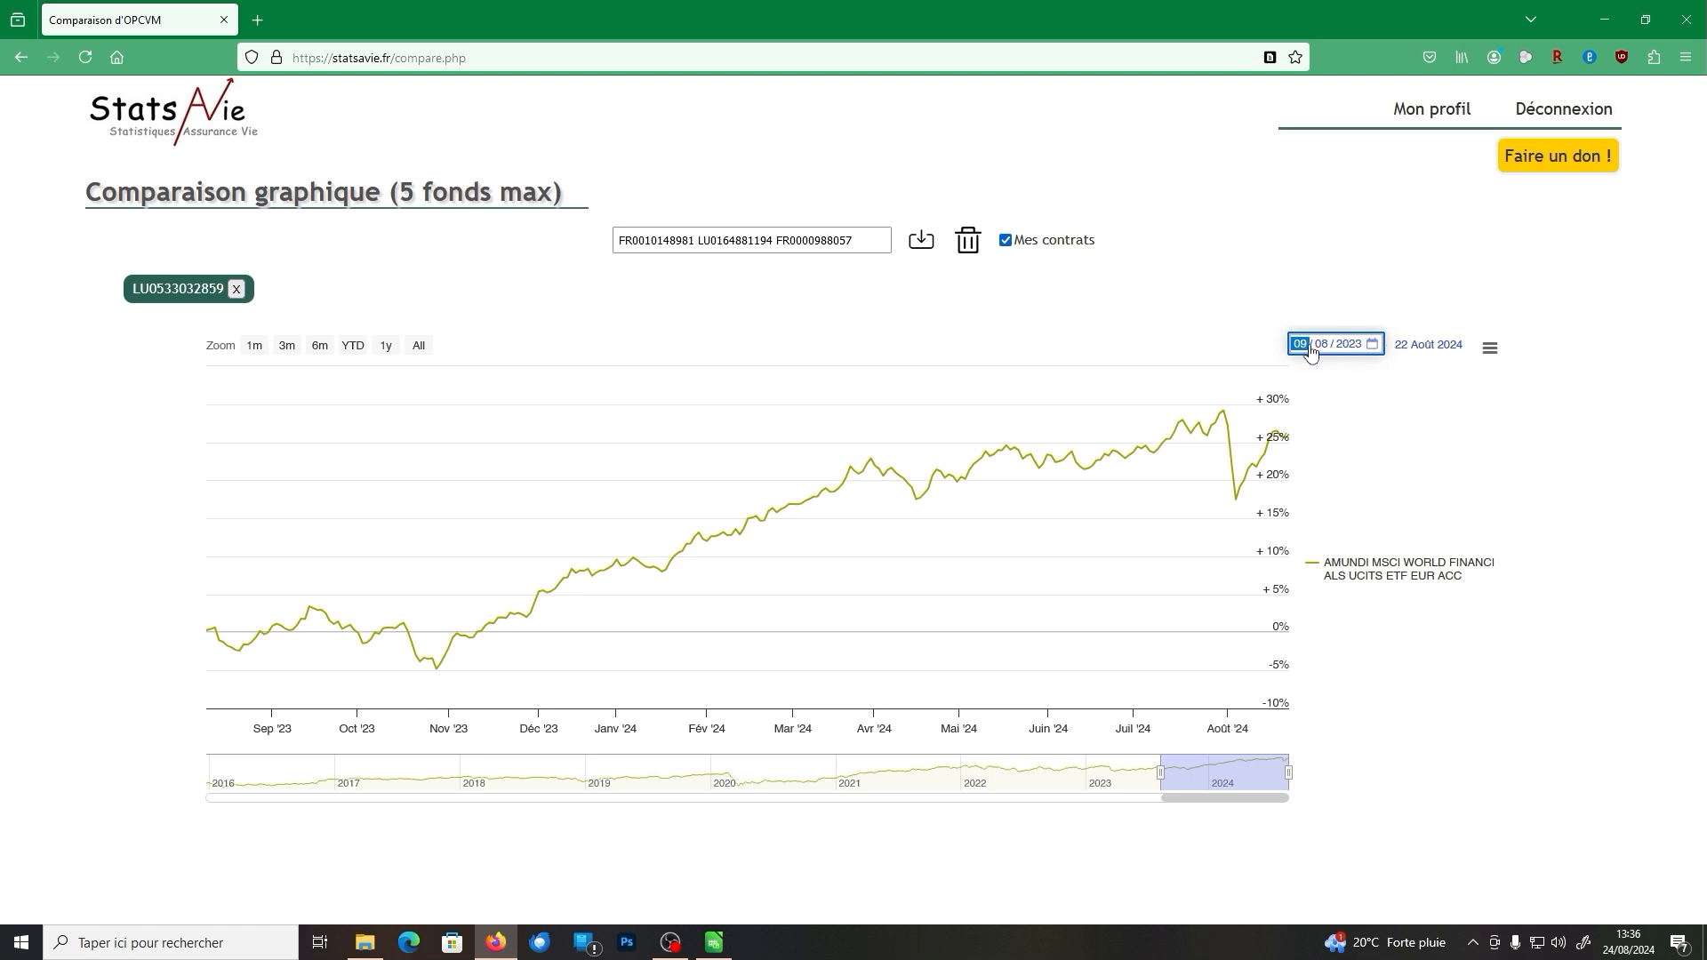
text(13 / 07)
click(1437, 361)
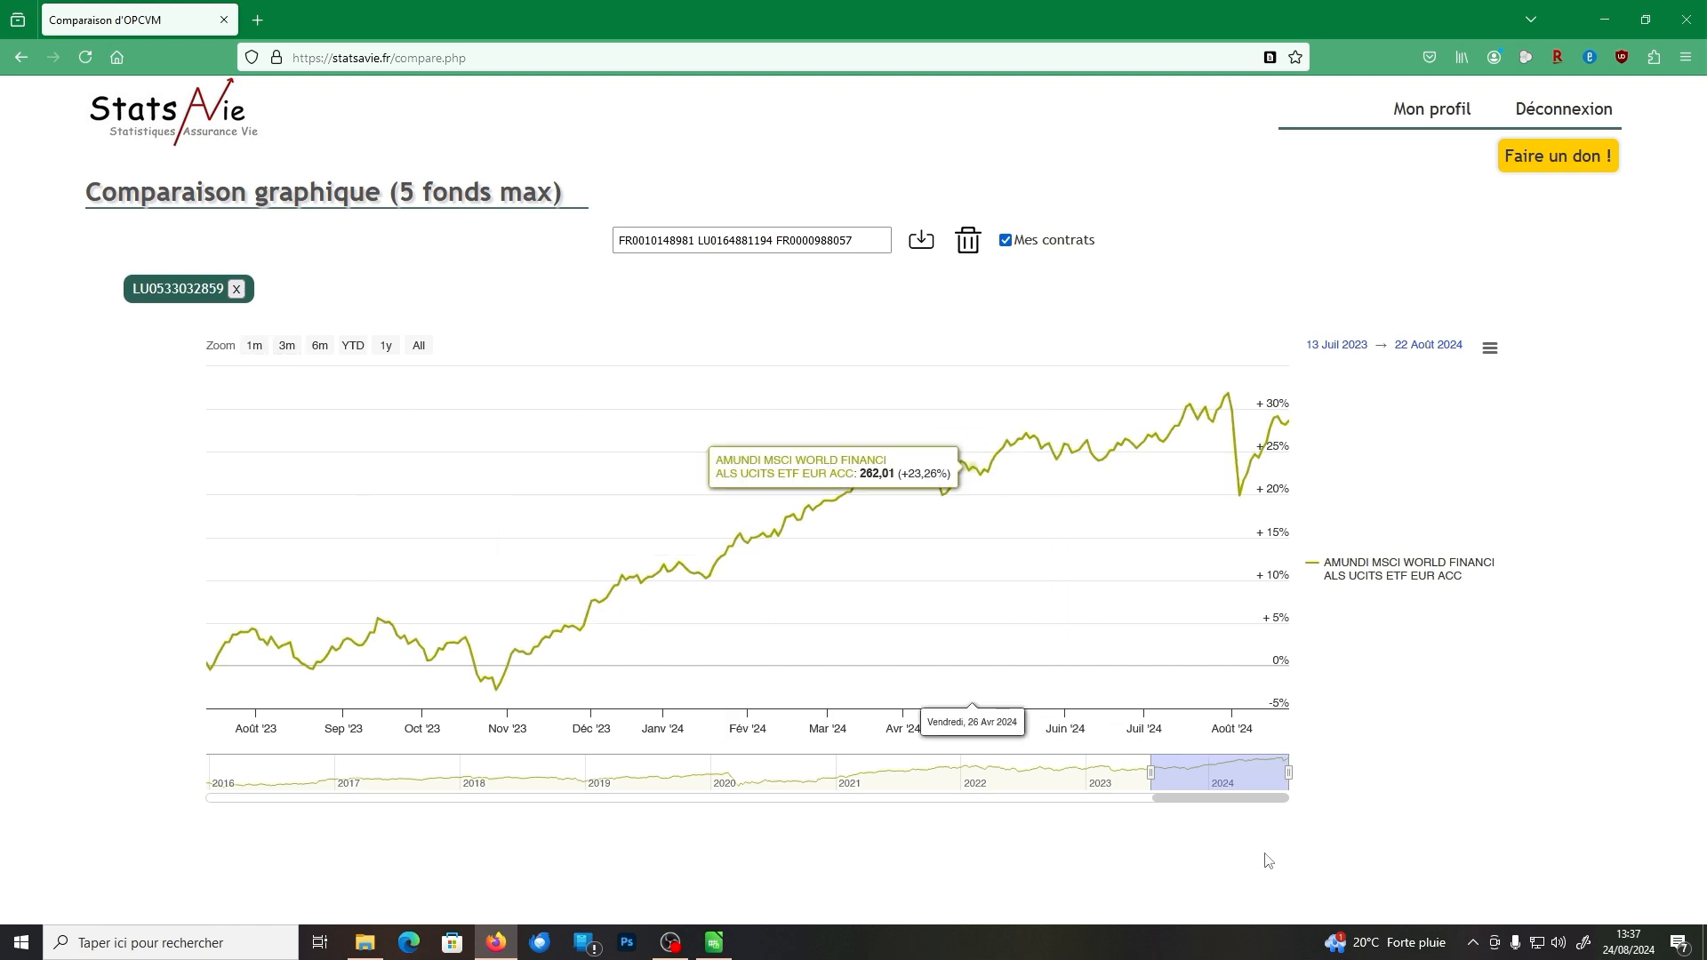
Step: Try the 1-month, 3-month and 6-month chart periods, then shift the 6-month window to 21 January – 20 July 2024
click(255, 347)
click(287, 348)
click(318, 348)
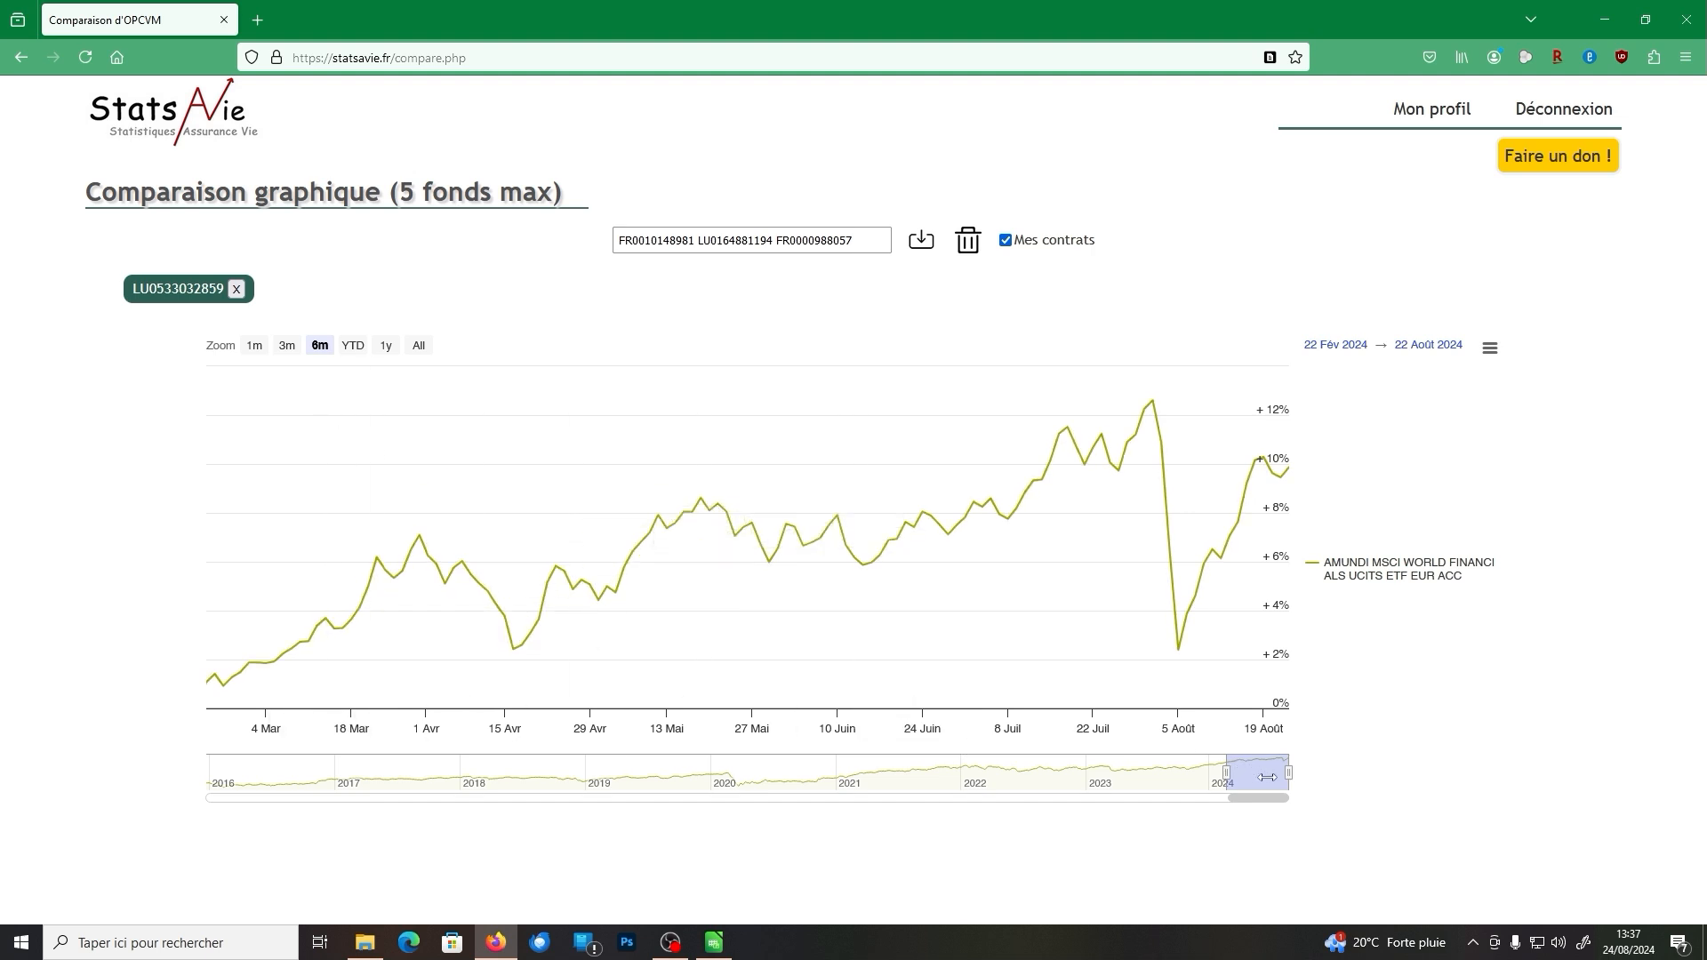
mouse_move(1267, 777)
mouse_down()
mouse_move(1123, 787)
mouse_move(1280, 778)
mouse_up()
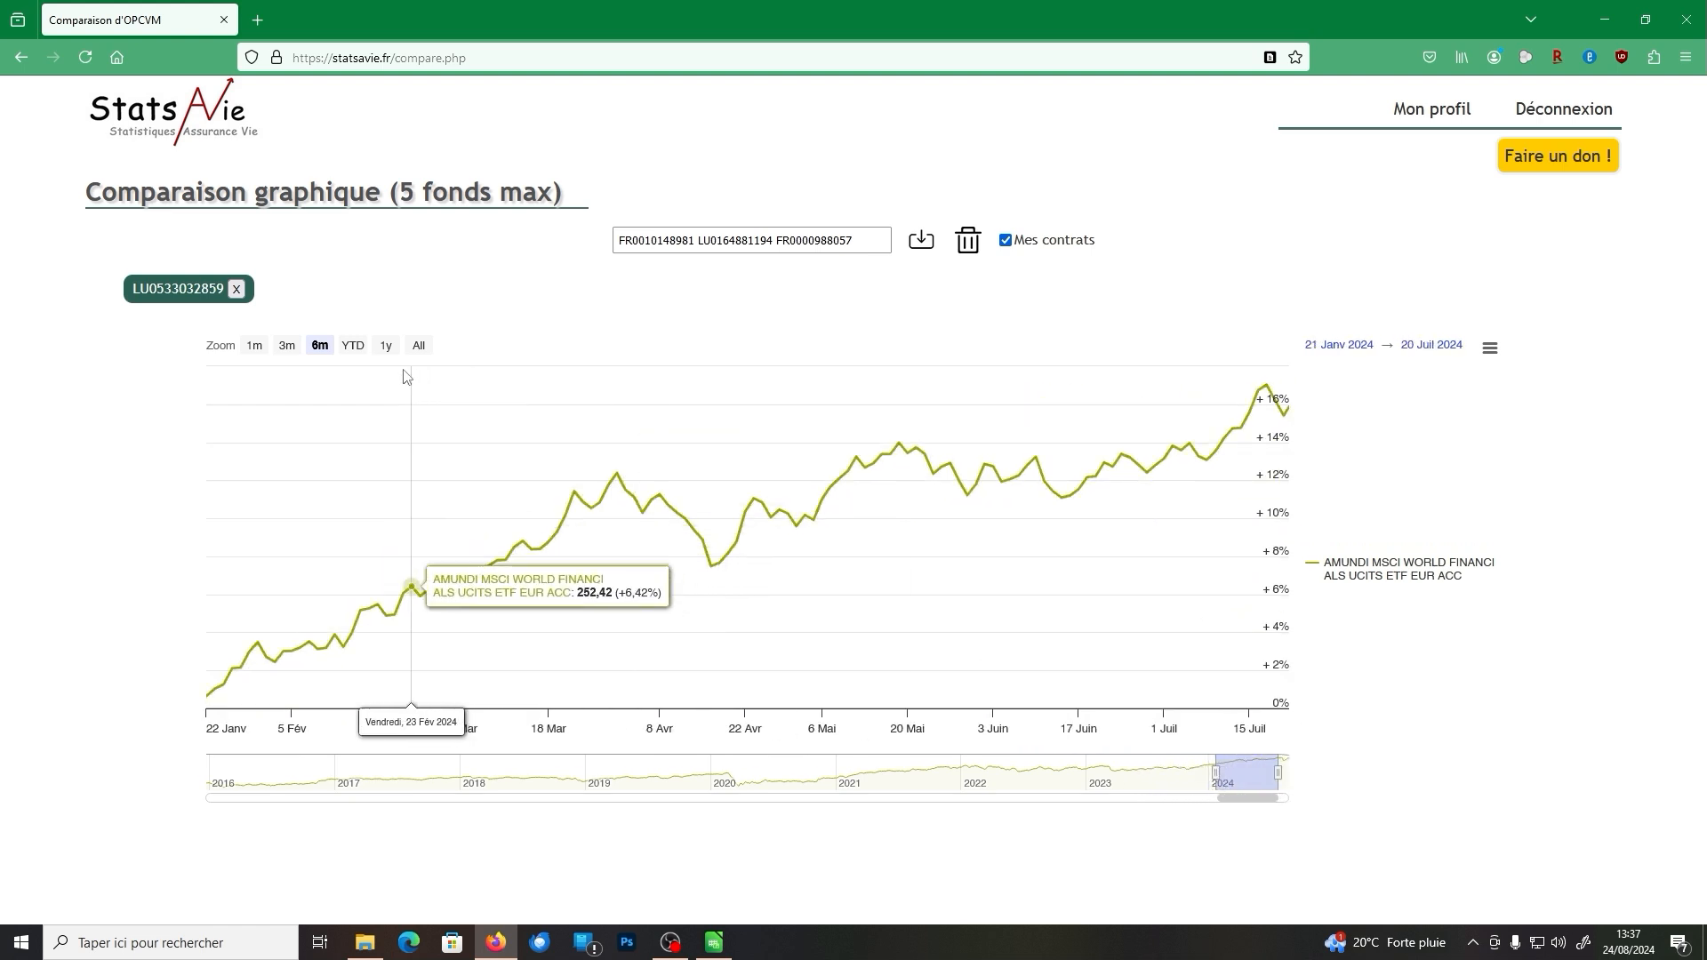
click(385, 346)
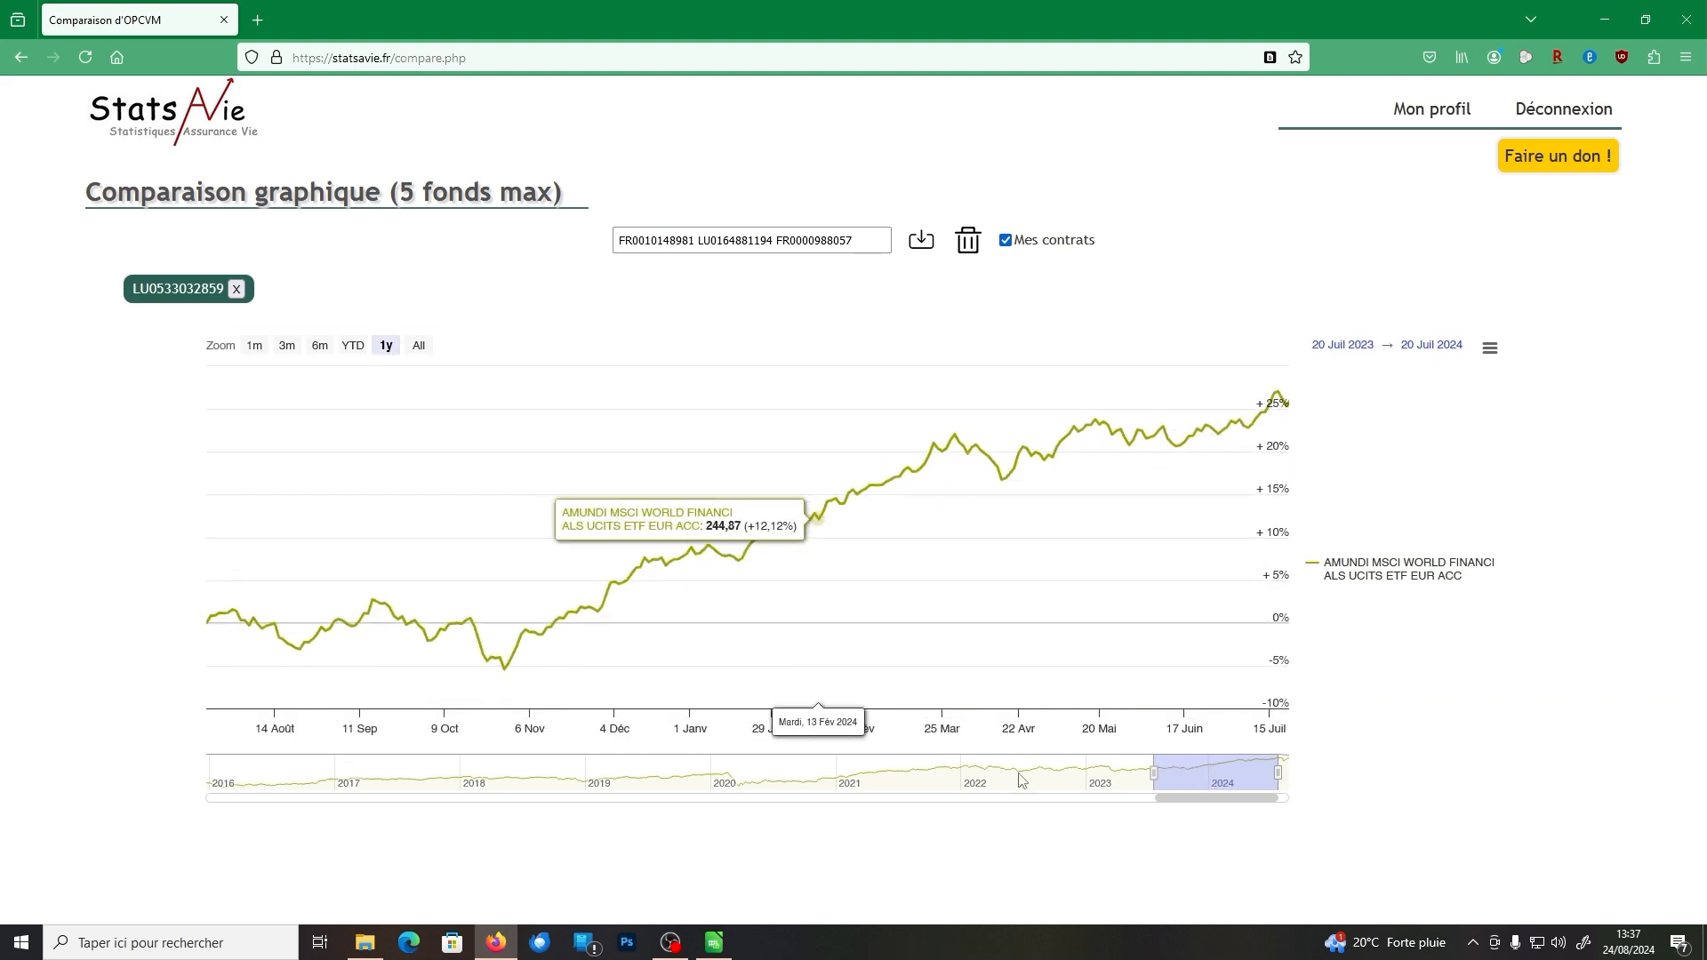
drag(1194, 778, 1277, 770)
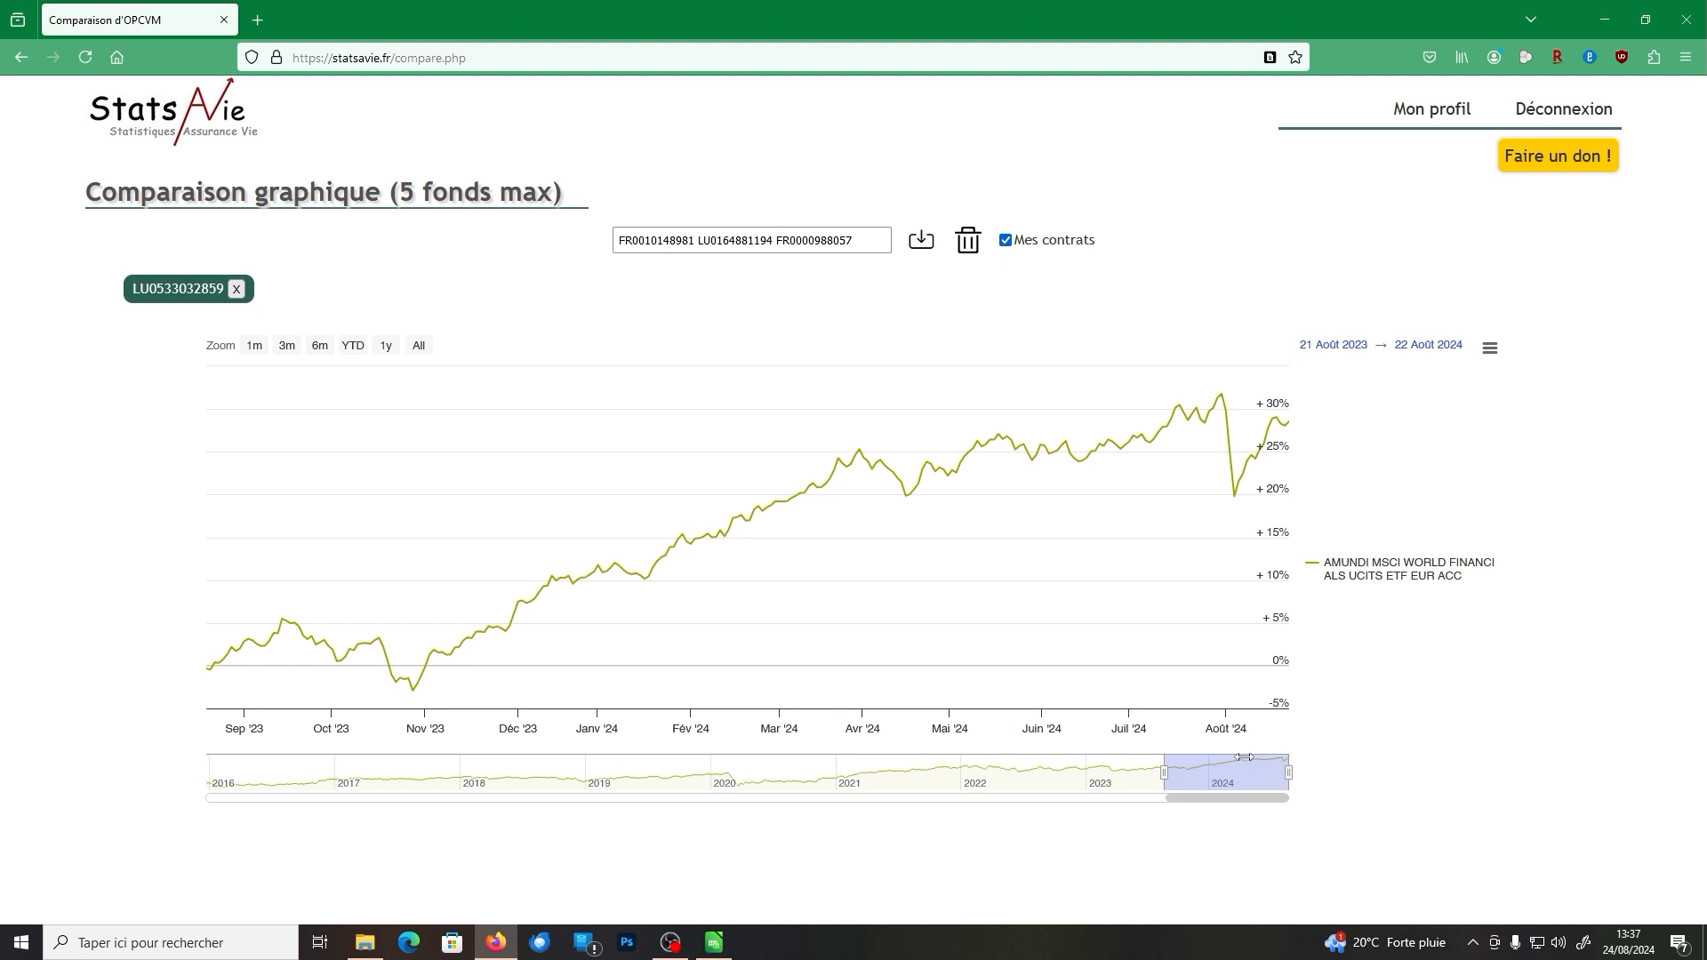
click(920, 241)
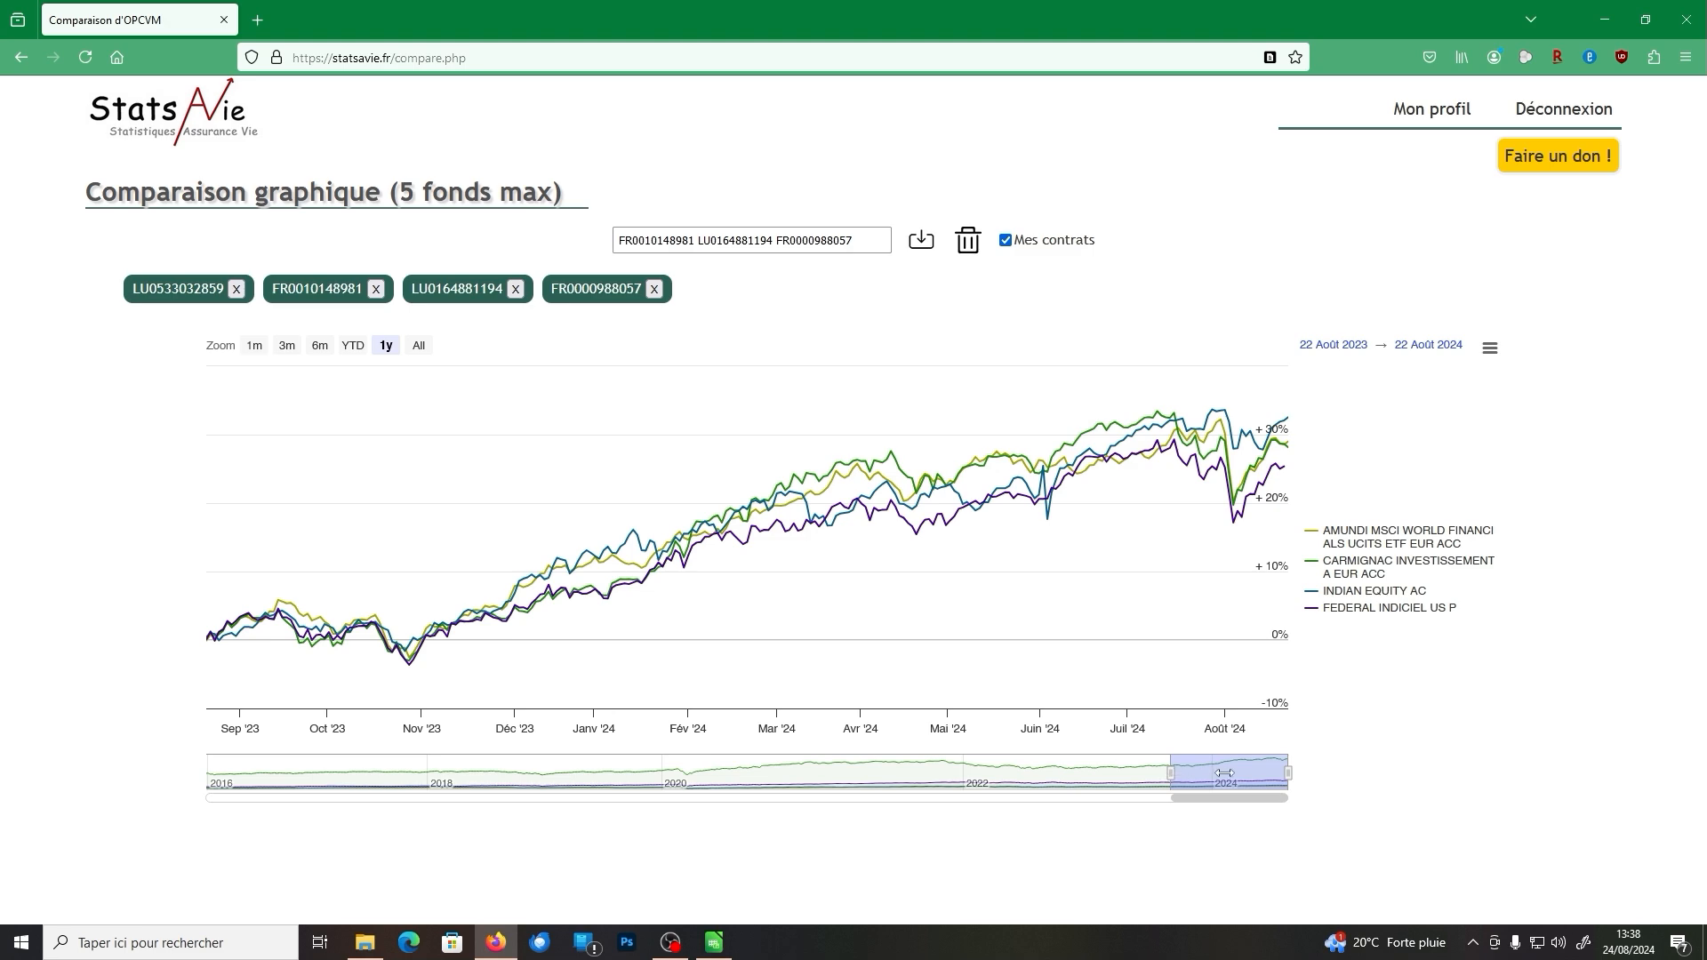
Step: Extend the displayed period back to 30 July 2022, and shorten it to start on 30 May 2023
mouse_move(1225, 776)
mouse_down()
mouse_move(1156, 773)
mouse_move(1235, 770)
mouse_up()
drag(1167, 773, 1048, 773)
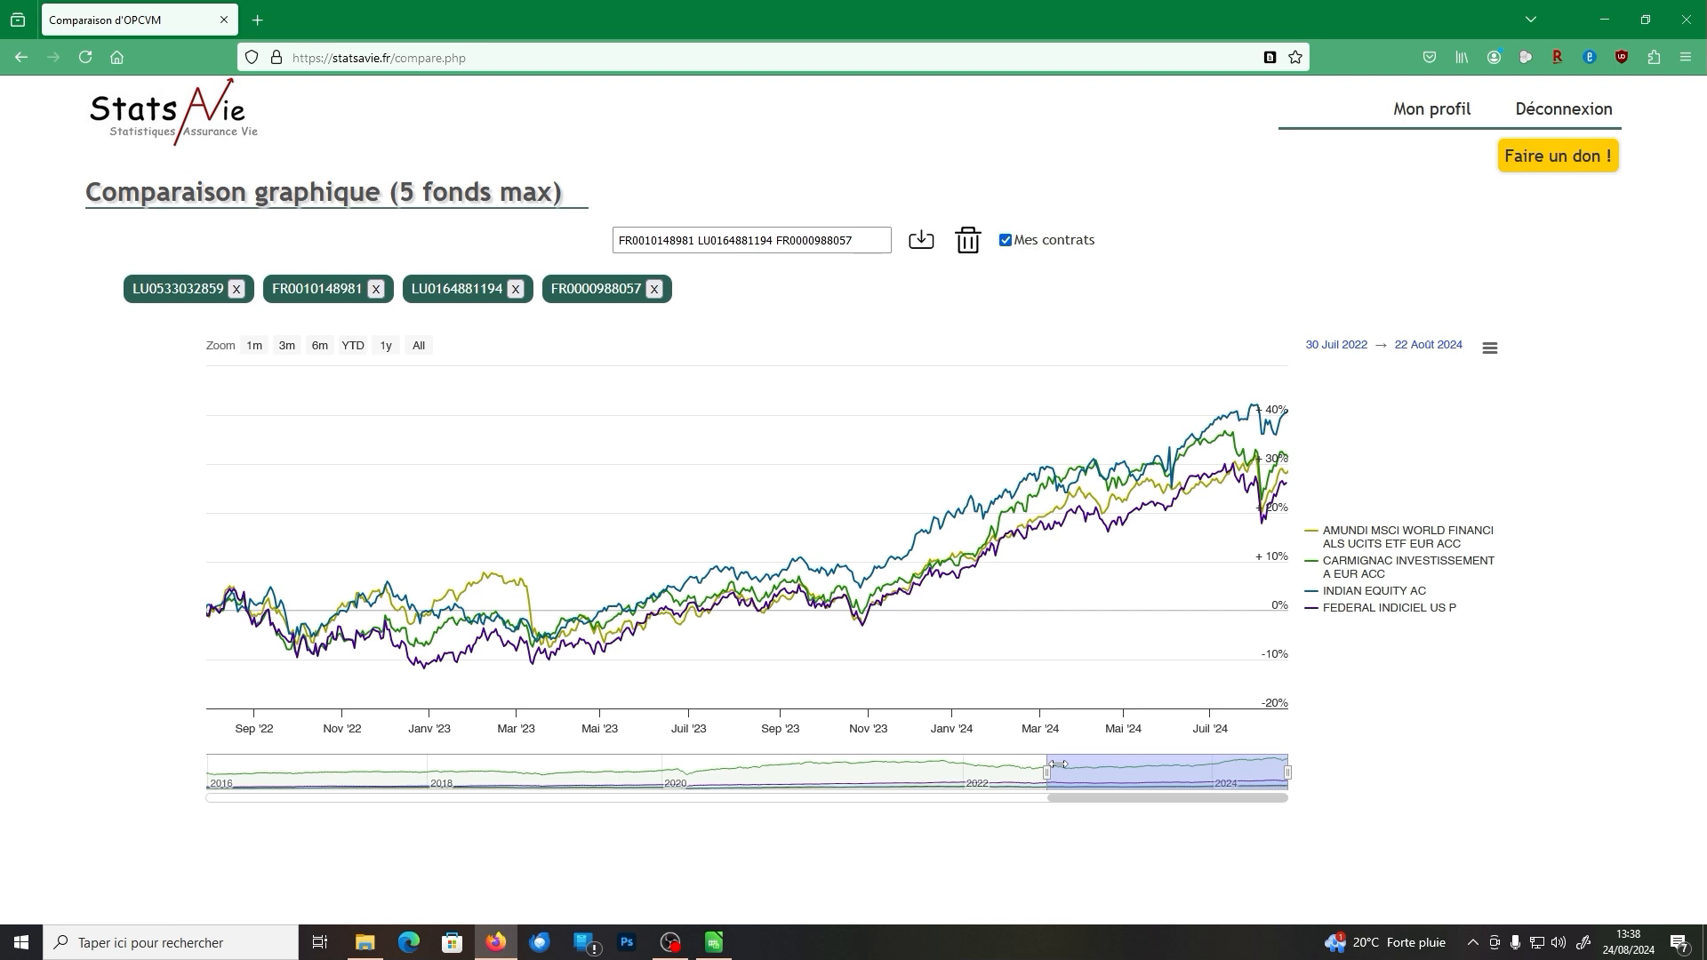
drag(1057, 765, 1154, 766)
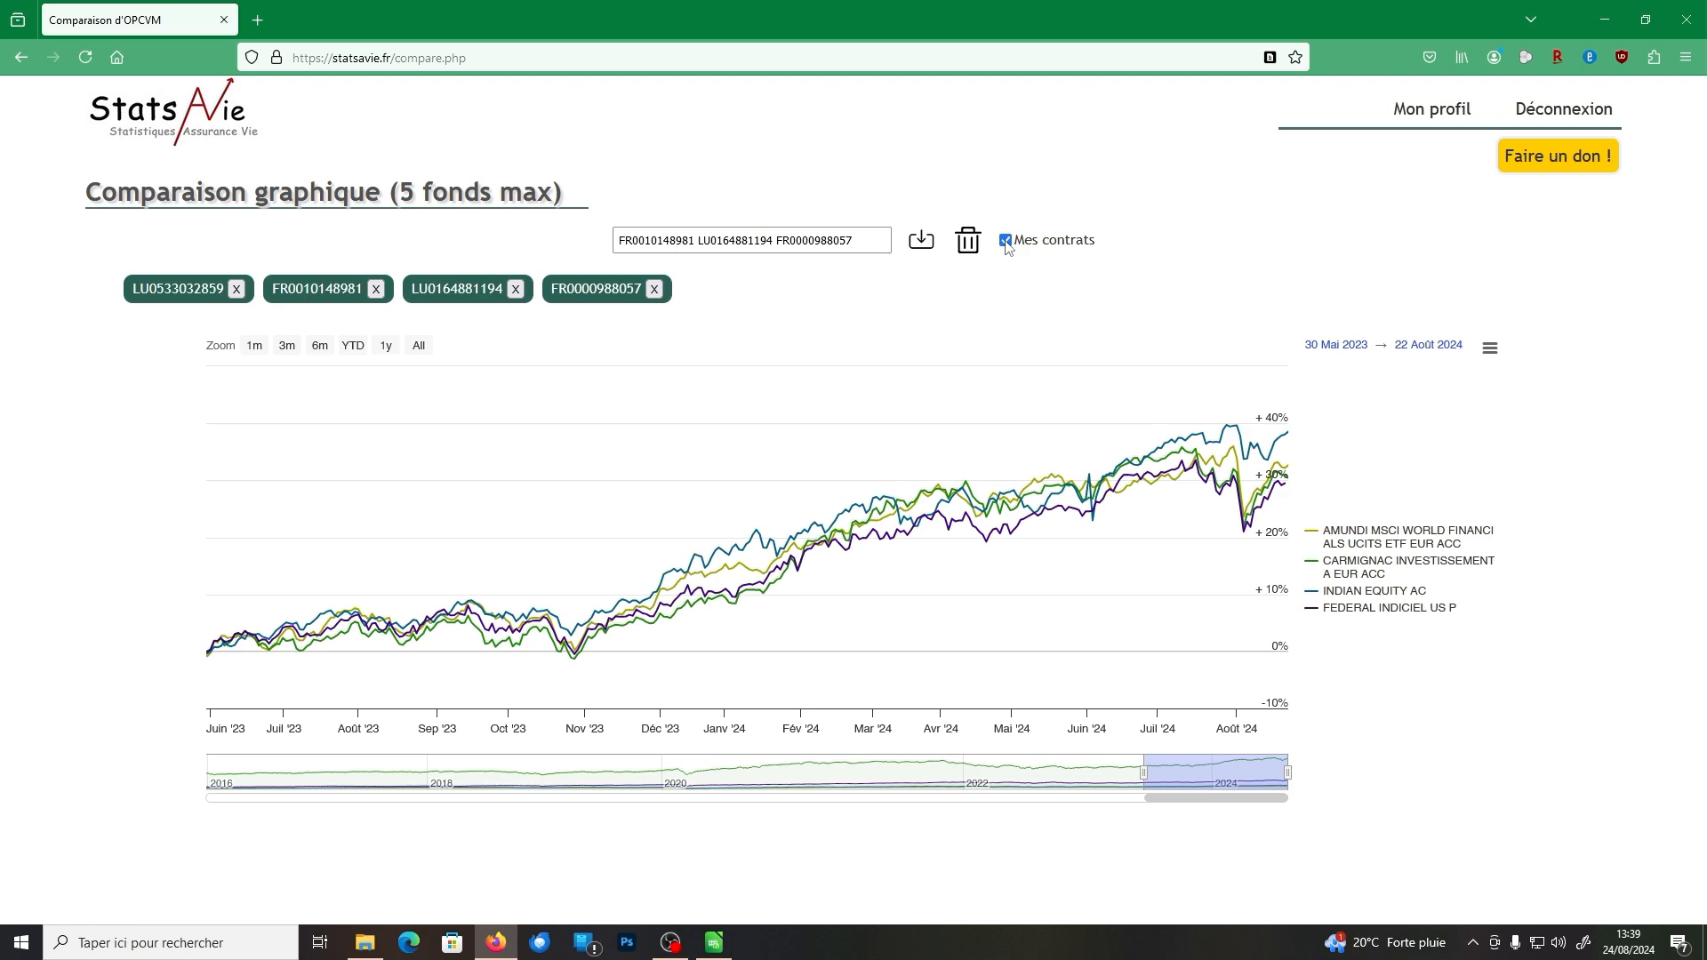
Step: Extend the chart's period back to 16 October 2022 while viewing it in full screen, and return to the normal page view
click(1491, 355)
click(1441, 380)
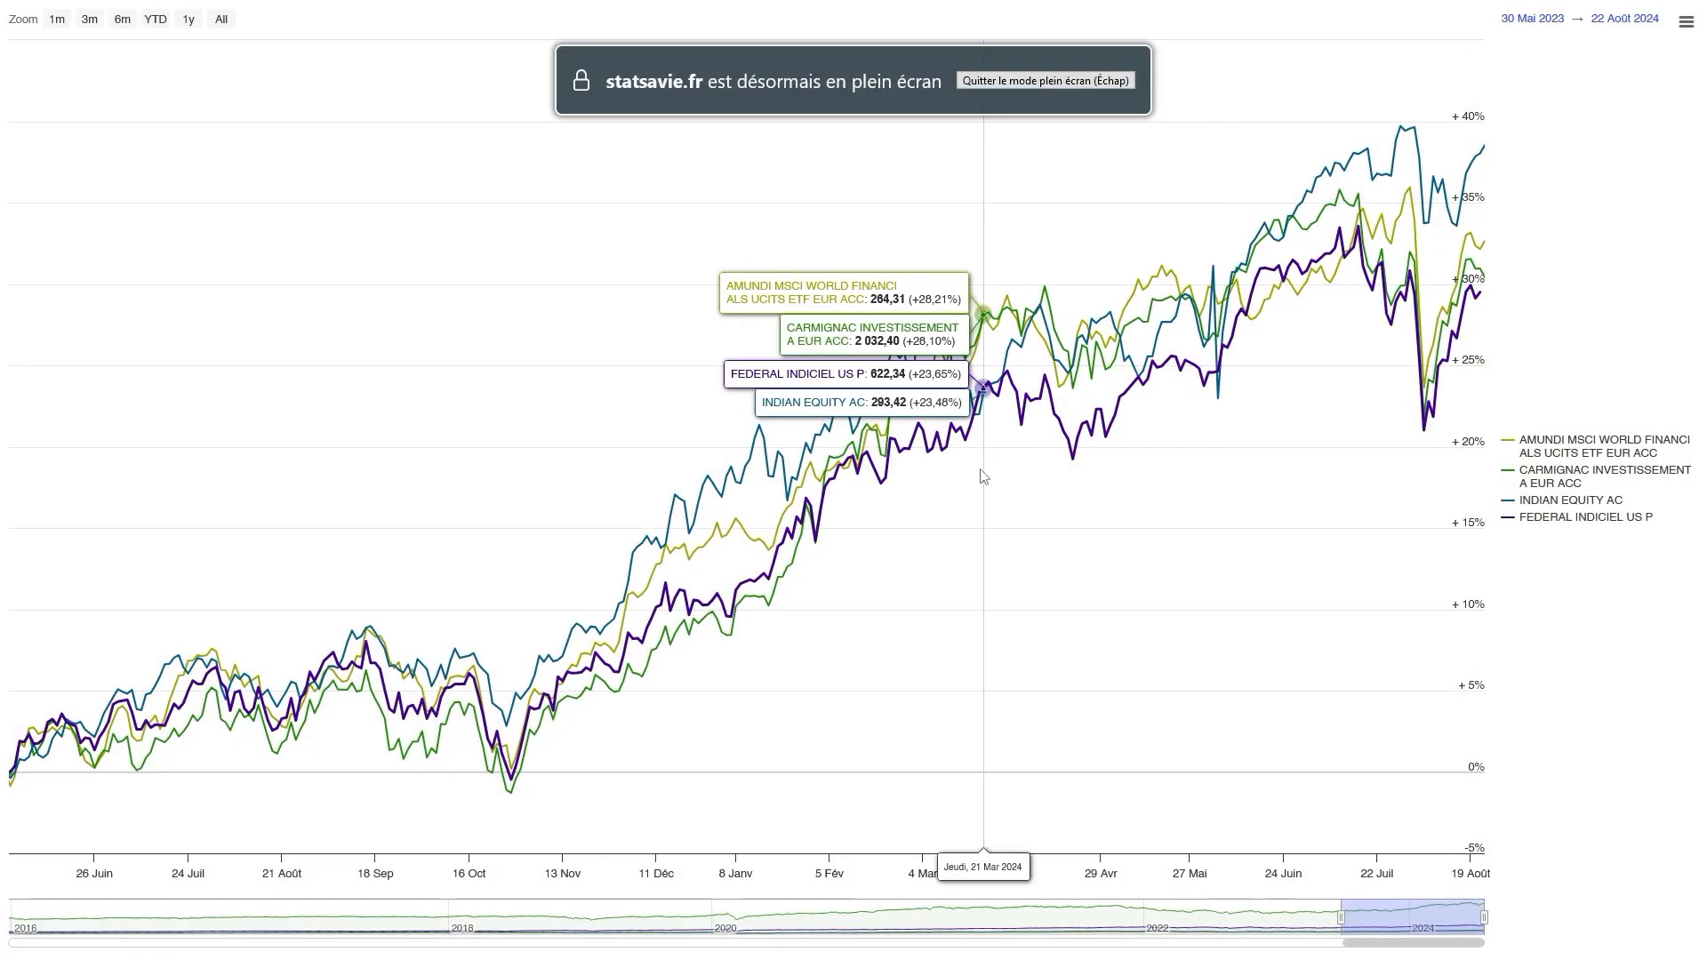
drag(1338, 915, 1269, 915)
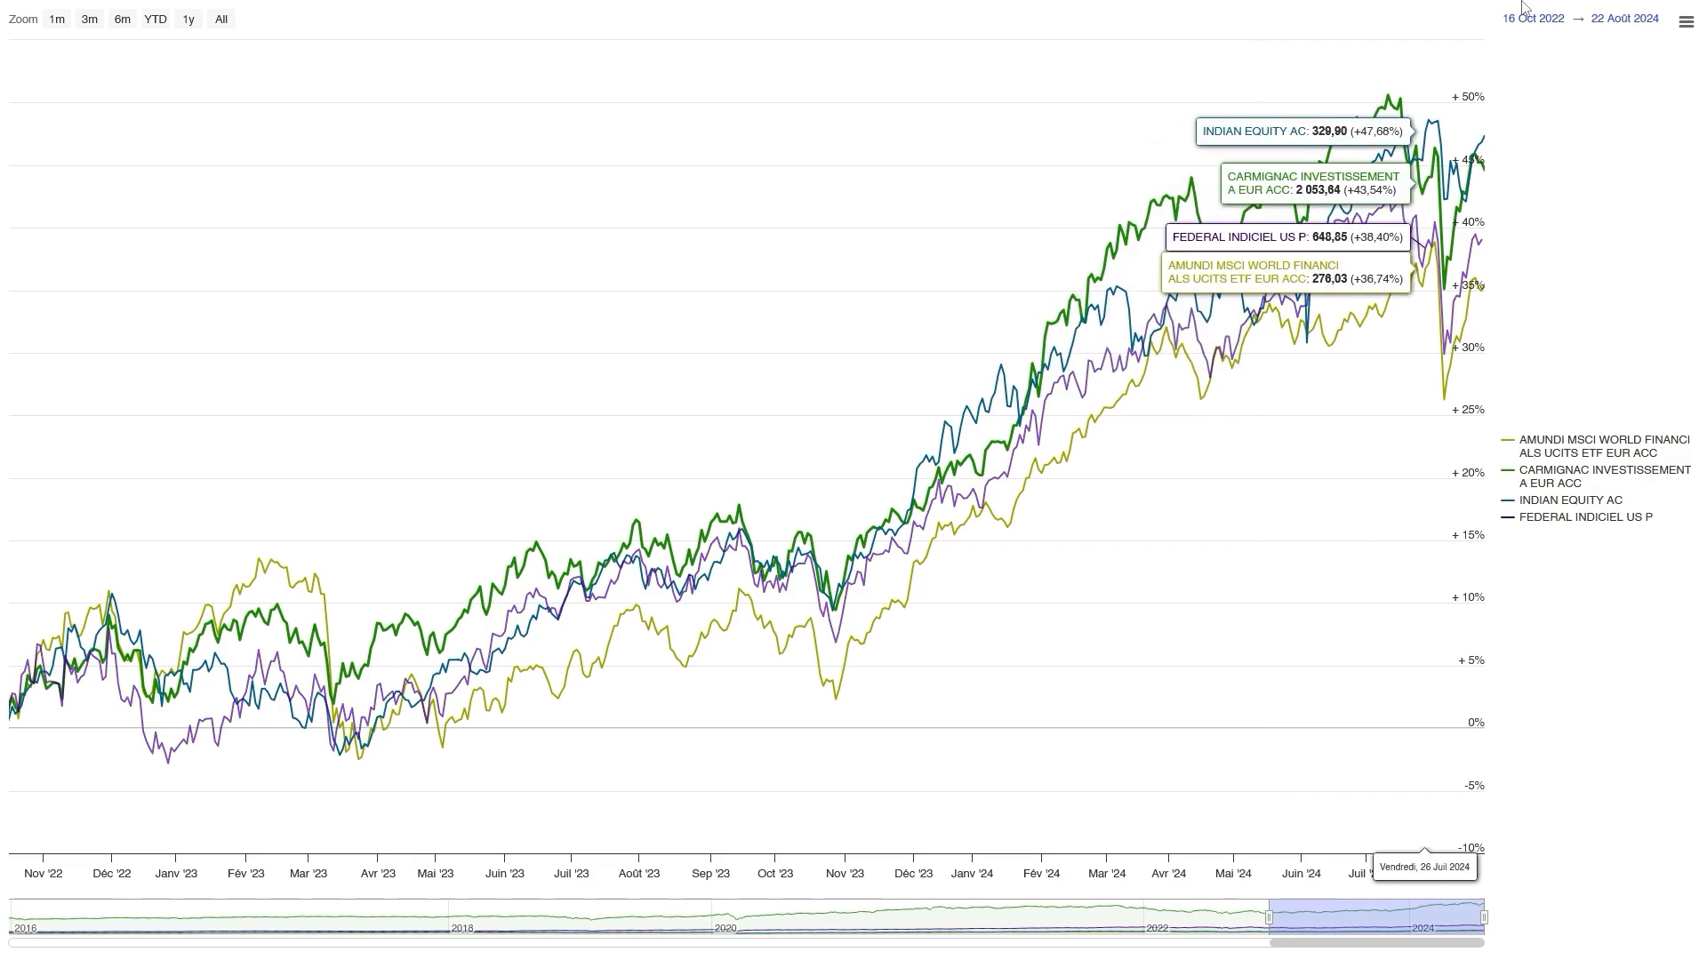
click(1686, 21)
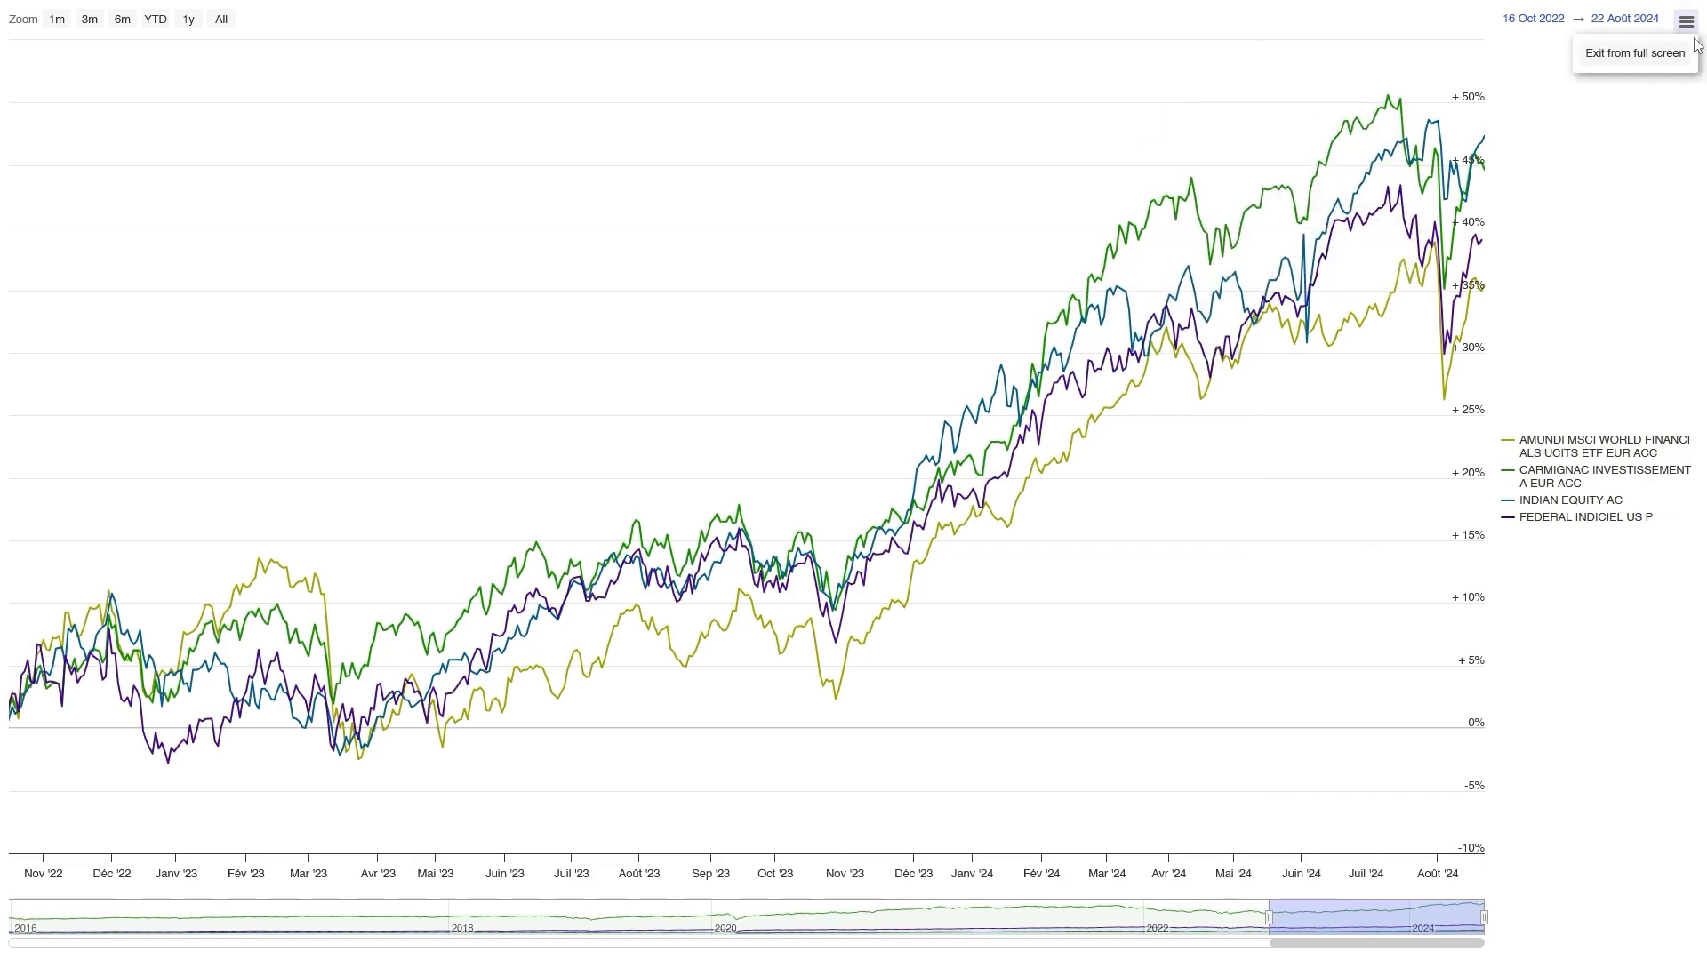
click(1658, 56)
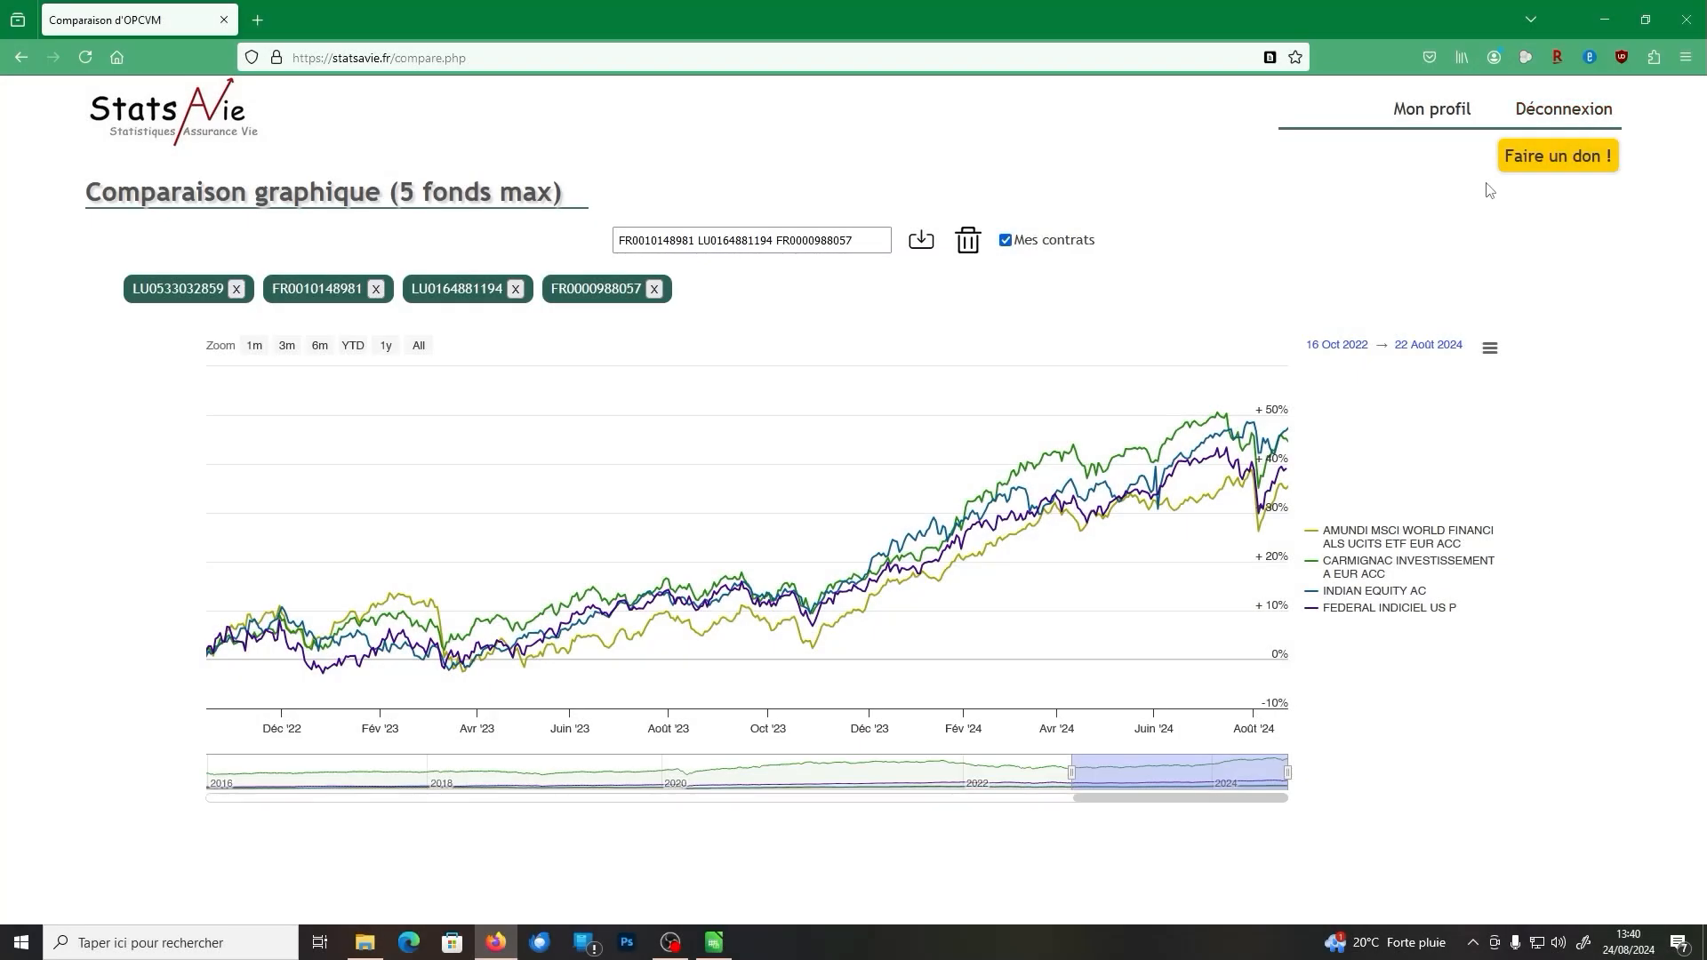